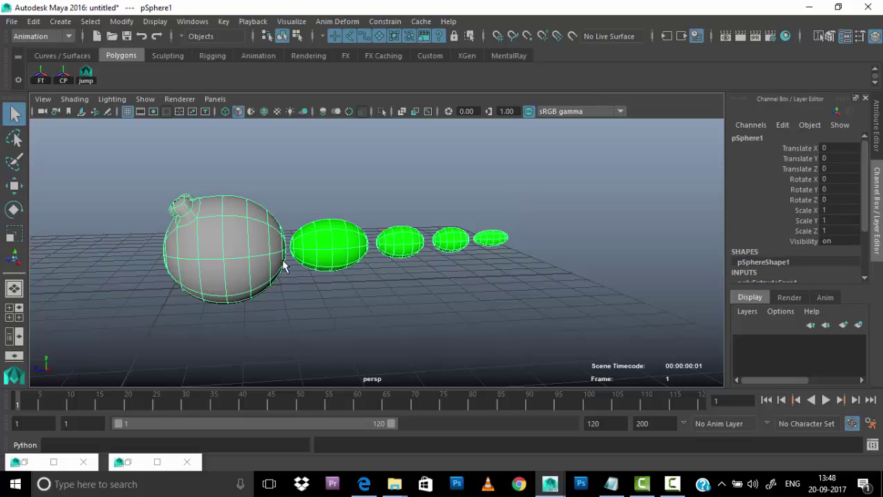
Key only the sphere's Translate Y, at height 0, on frame 1
key(s)
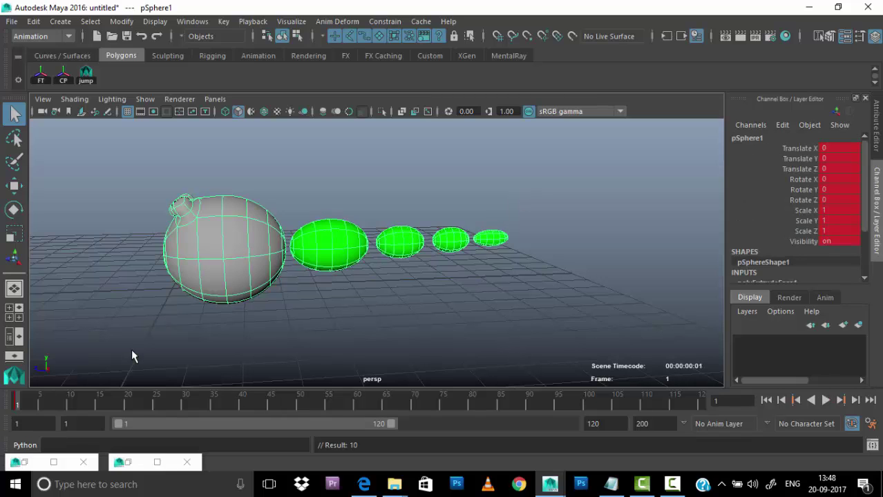
key(ctrl+z)
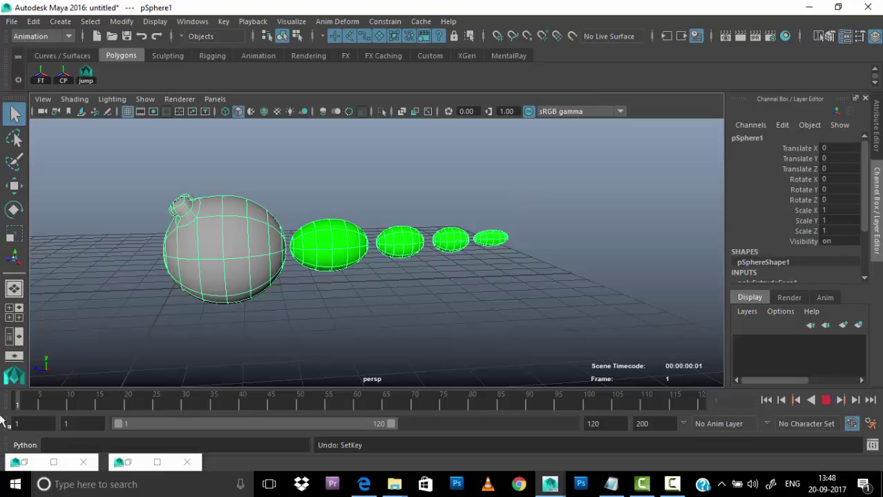
click(796, 159)
right_click(796, 159)
click(767, 23)
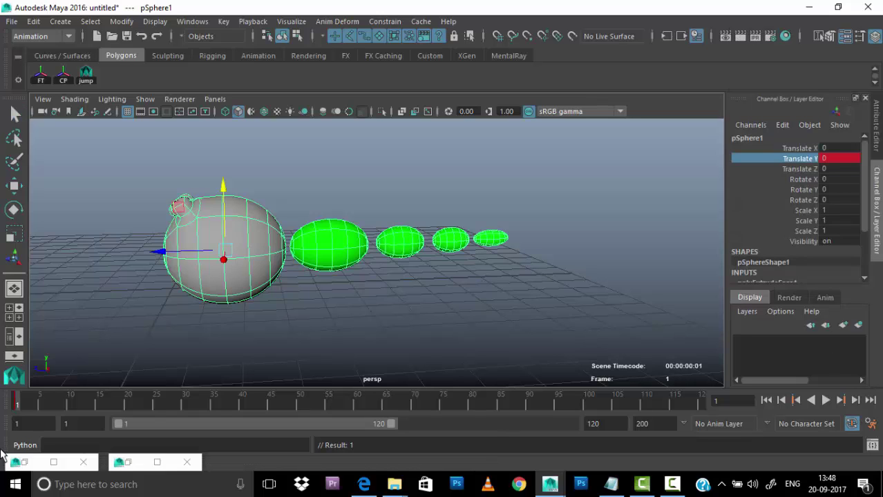
Raise the sphere to a height of 5.474 at frame 40
key(alt+v)
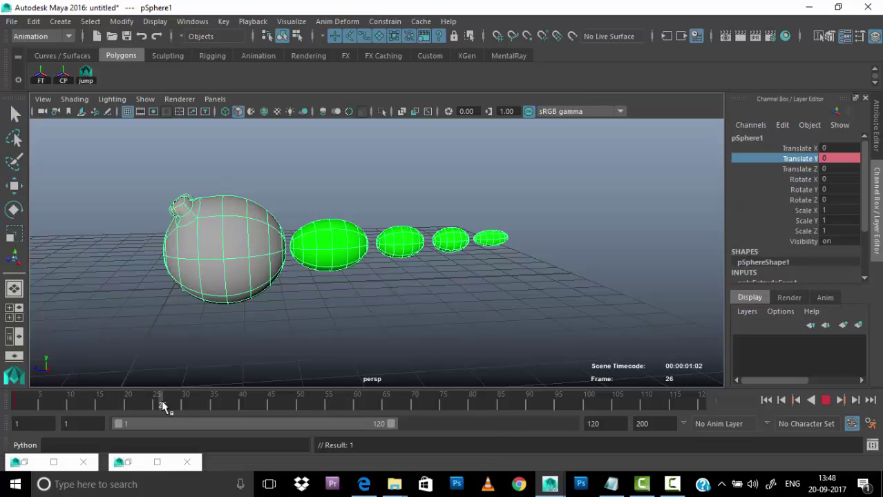
key(alt+v)
alt+right_drag(346, 310, 418, 317)
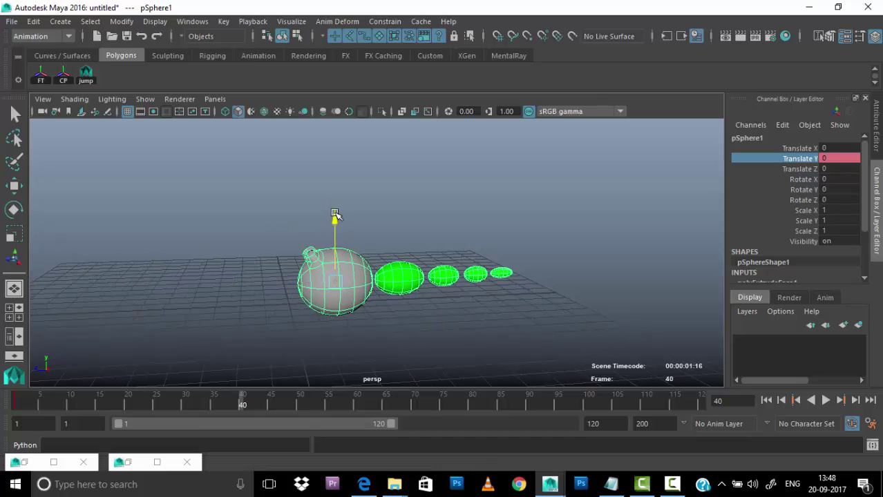
mouse_move(418, 317)
alt+mouse_down()
mouse_move(367, 309)
mouse_move(305, 266)
alt+mouse_up()
drag(295, 169, 295, 142)
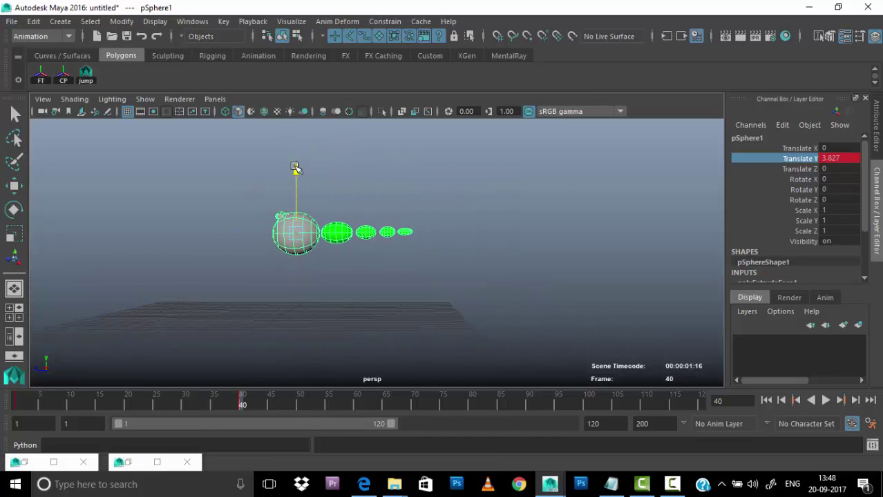
alt+drag(227, 276, 261, 274)
drag(235, 399, 334, 403)
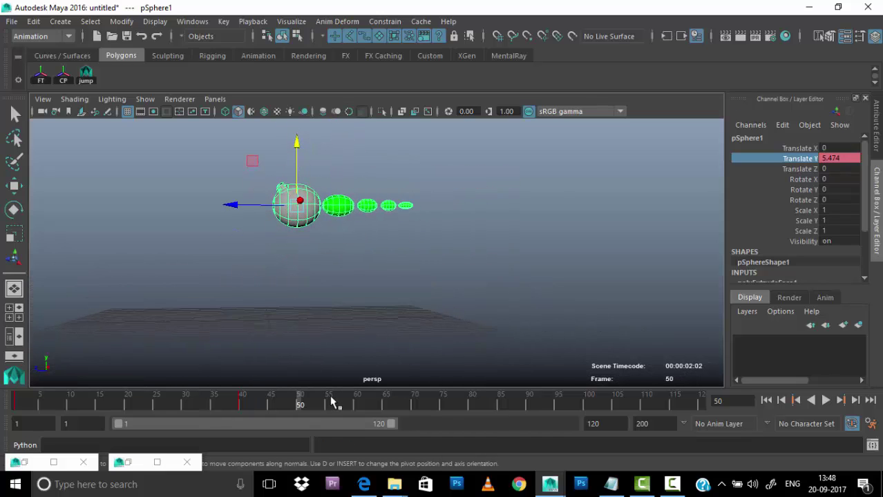
Key heights of 0 at frame 70, 5.104 at frame 100 and 0 at frame 120
double_click(839, 158)
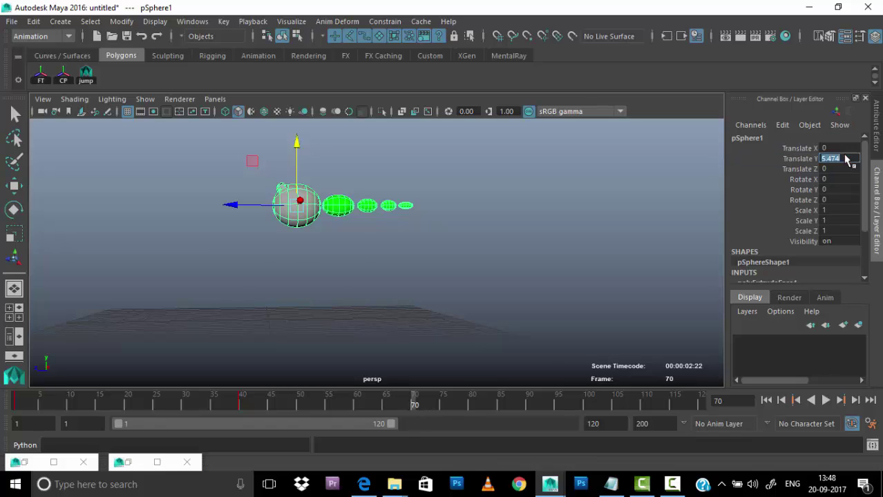
text(0)
key(Return)
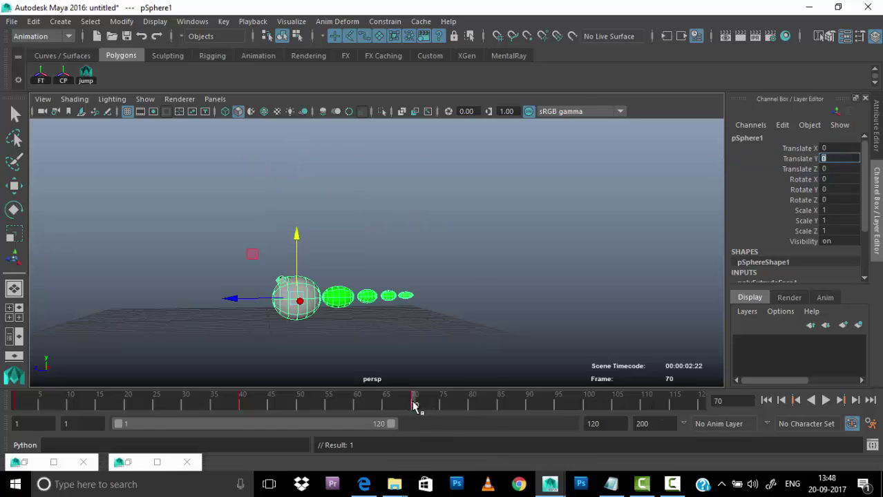
click(587, 403)
drag(295, 233, 296, 148)
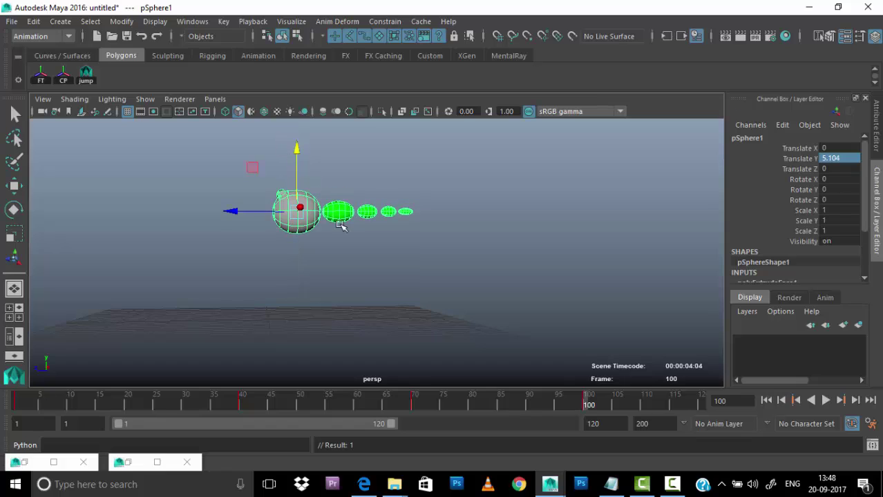
click(606, 403)
click(700, 404)
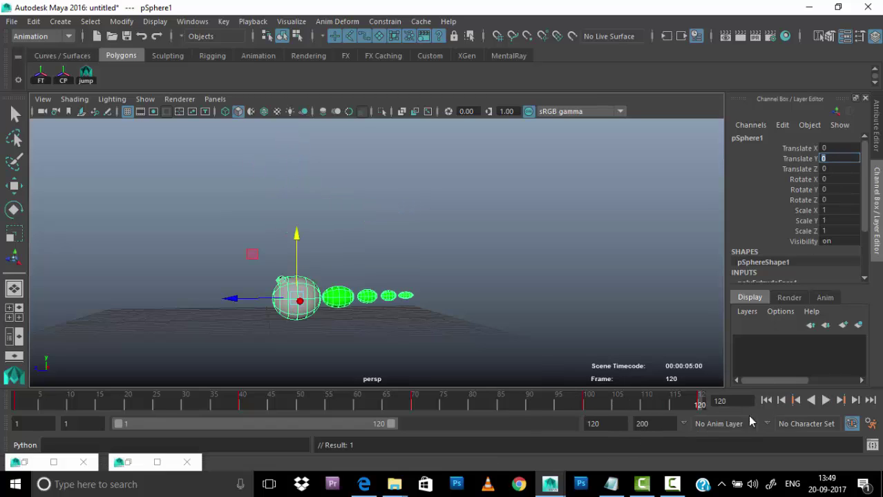
Play the bounce, change the Time Slider playback speed, replay it, then reselect the sphere
click(826, 400)
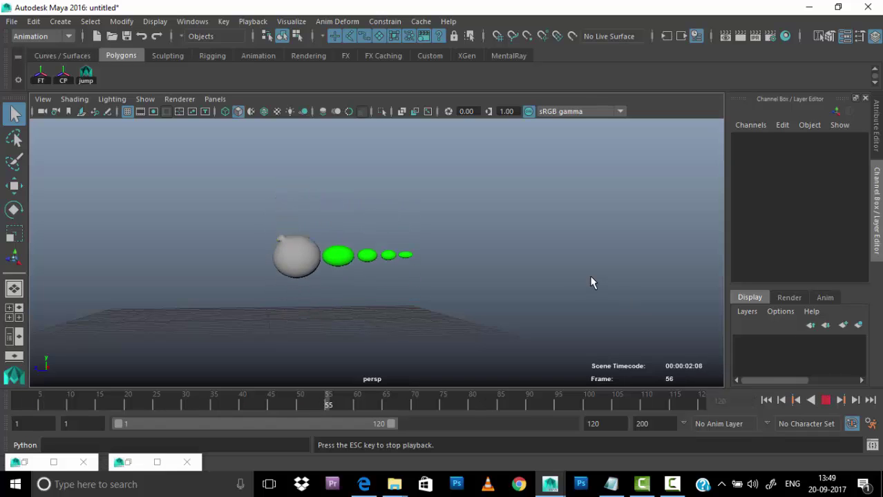
click(826, 400)
right_click(666, 397)
click(541, 334)
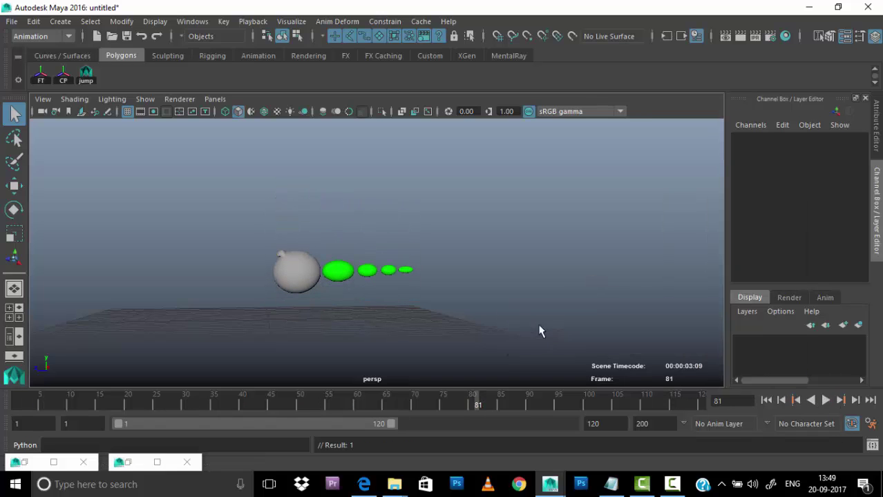
click(825, 400)
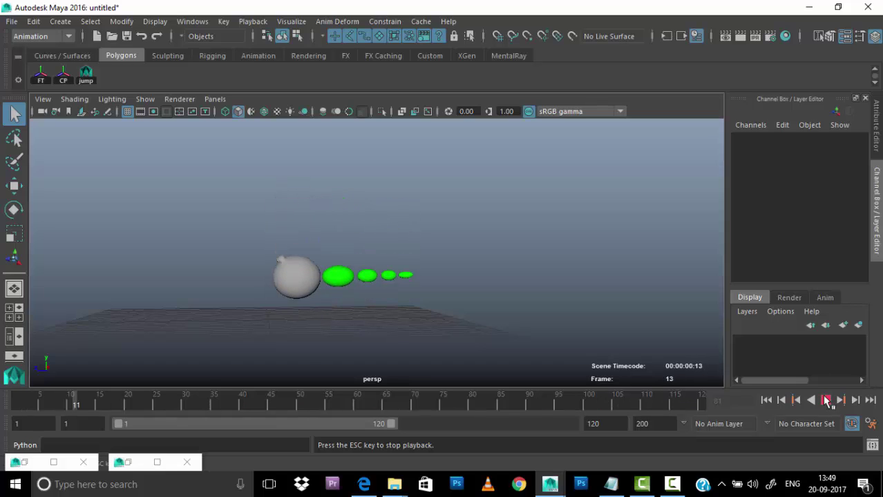
click(825, 400)
click(298, 235)
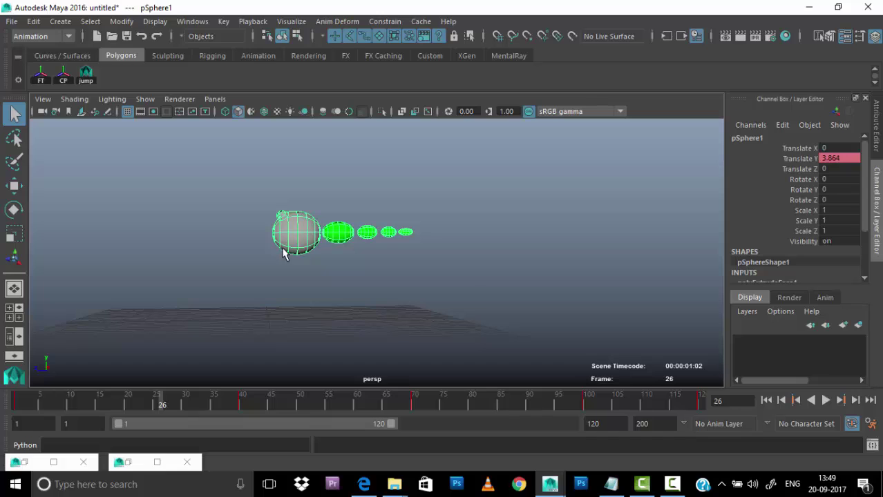
Open the Graph Editor with the Translate Y curve framed, and preview the animation
click(187, 22)
click(392, 58)
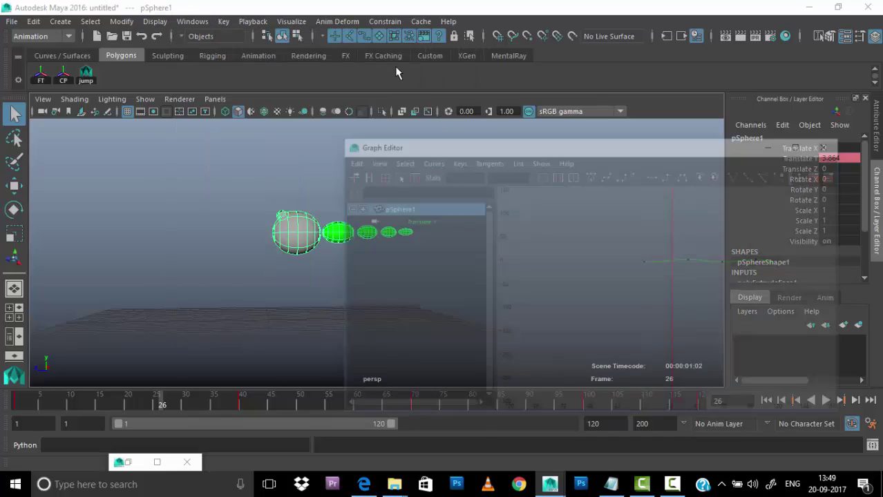
key(f)
click(775, 236)
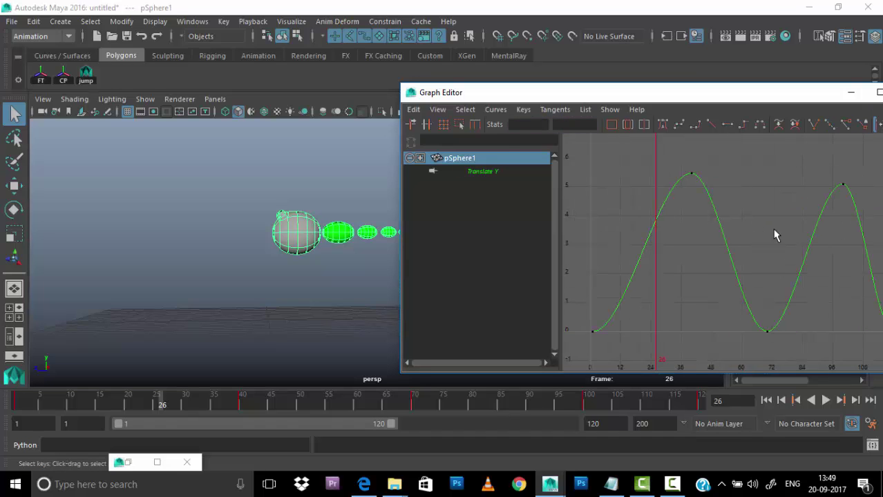
click(826, 400)
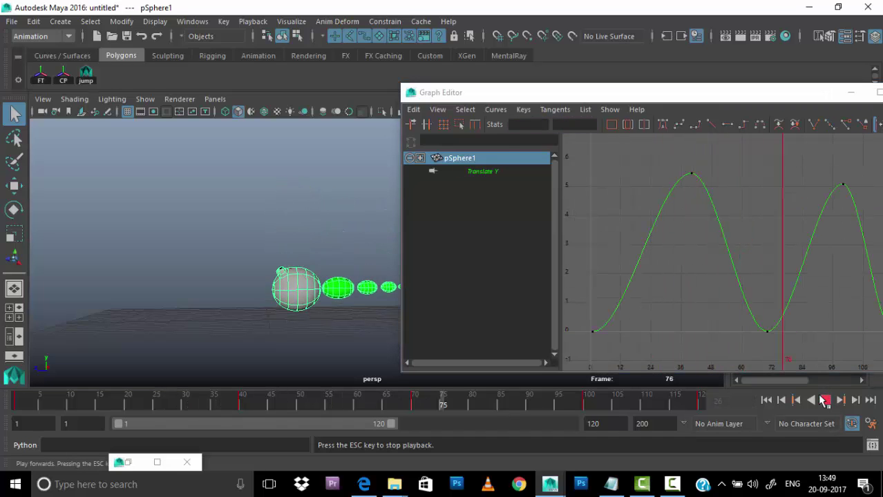
click(824, 401)
Give all Translate Y keys sharp V-shaped tangents and play back the bounce
key(a)
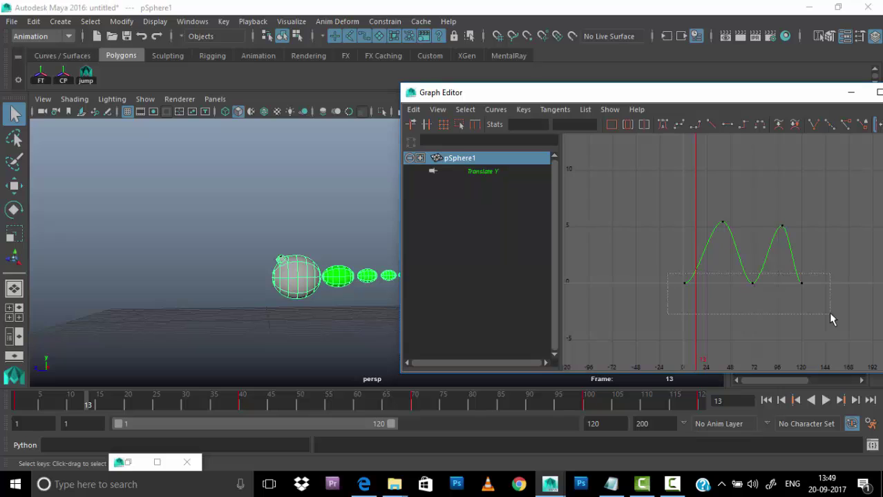
drag(669, 273, 712, 282)
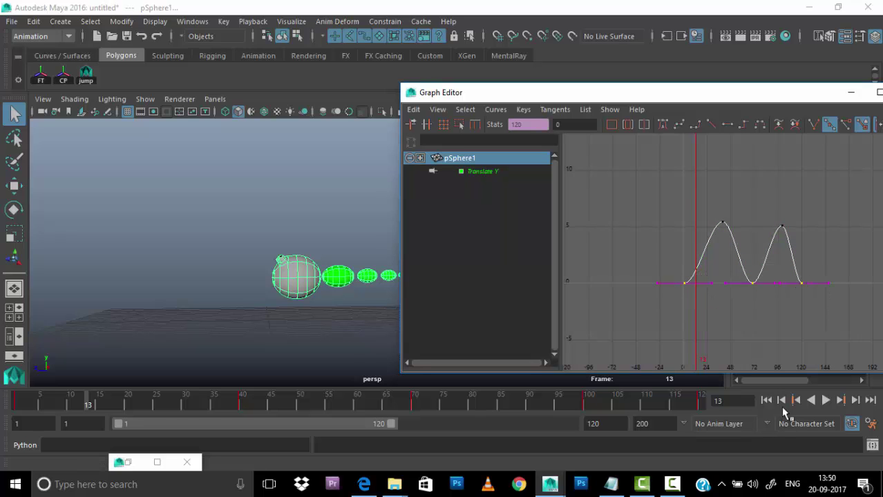
click(766, 401)
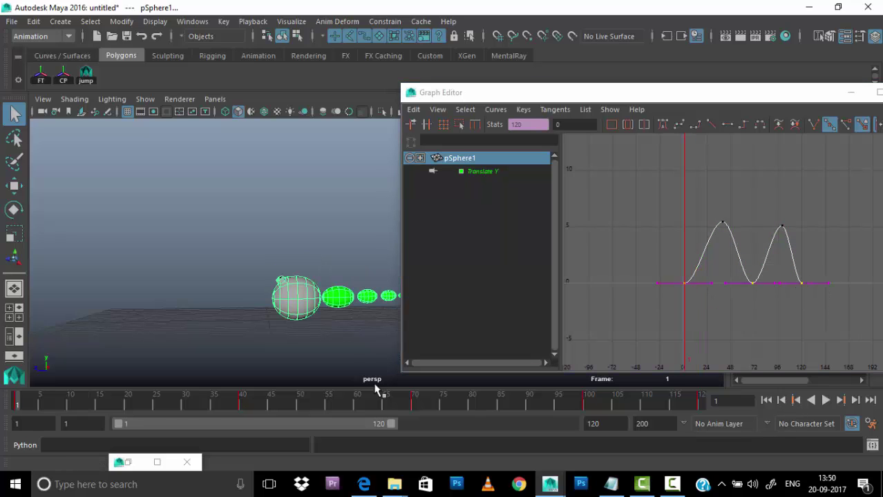
click(711, 126)
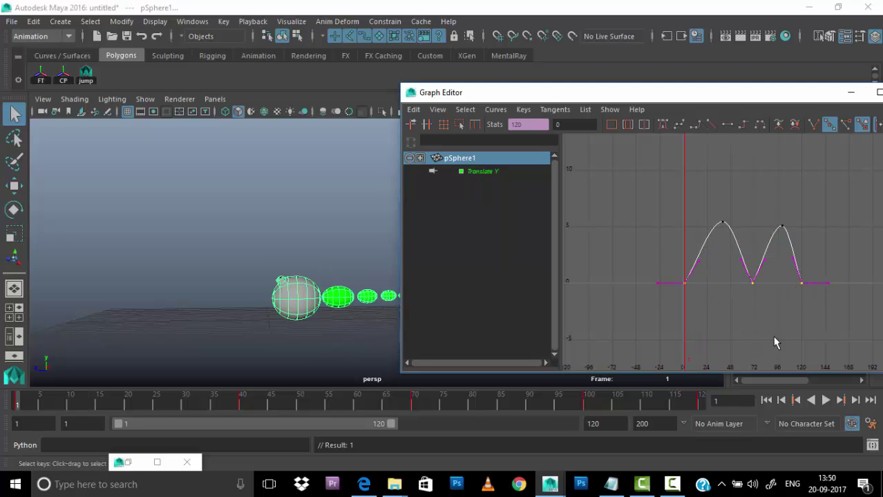
click(826, 401)
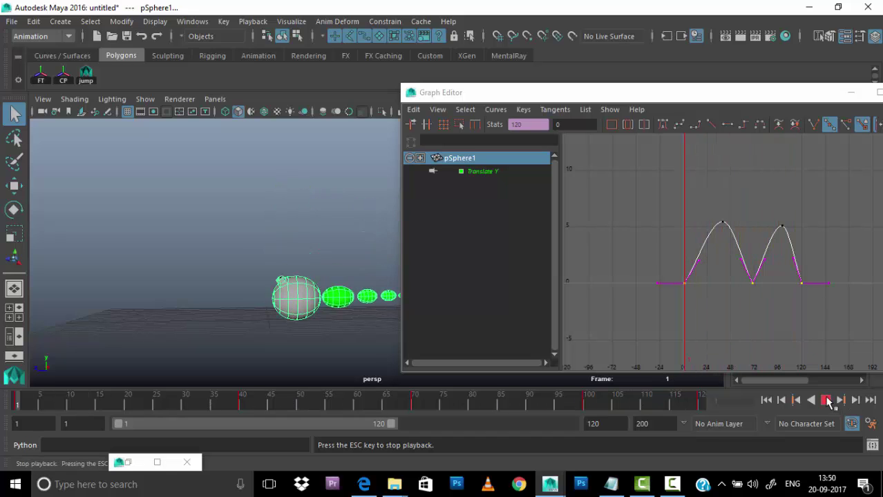
click(828, 400)
Frame the bounce curve and convert all its keys to weighted tangents
drag(786, 95, 723, 56)
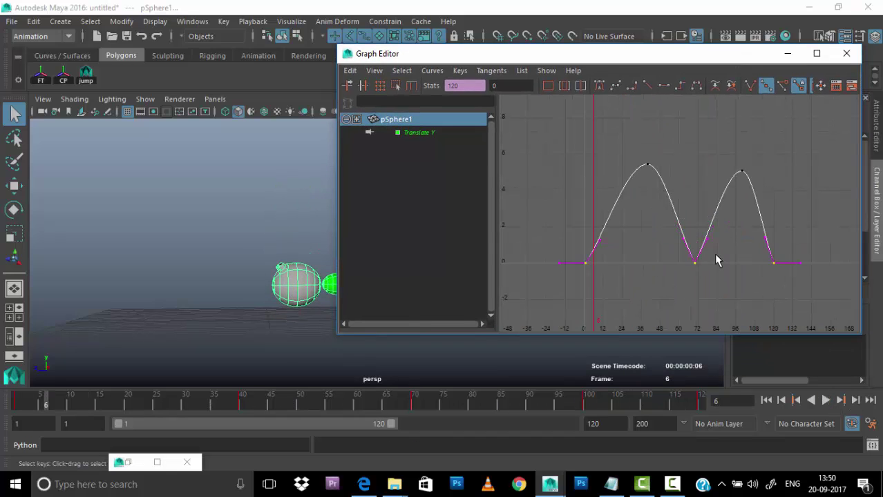
key(a)
click(529, 293)
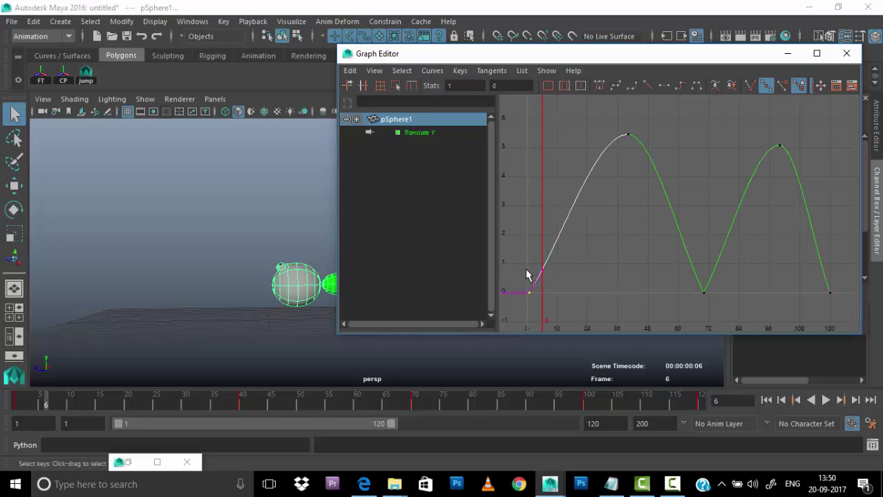
key(Right)
key(Right)
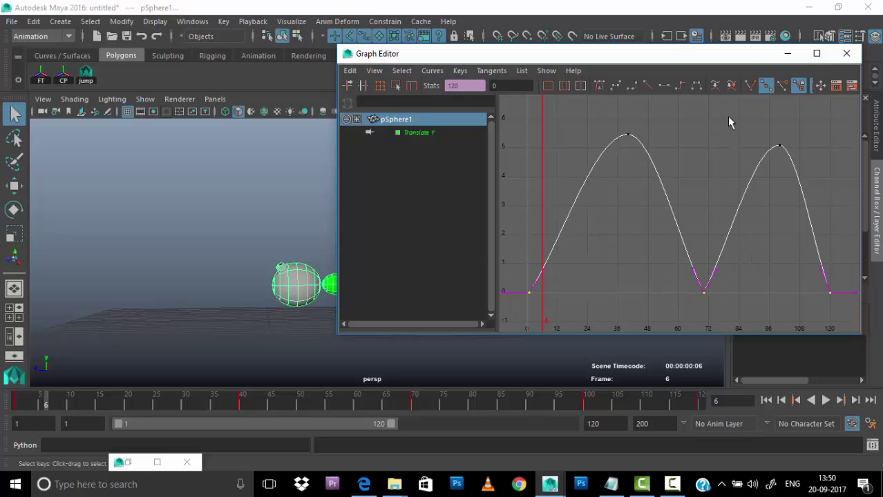
click(608, 131)
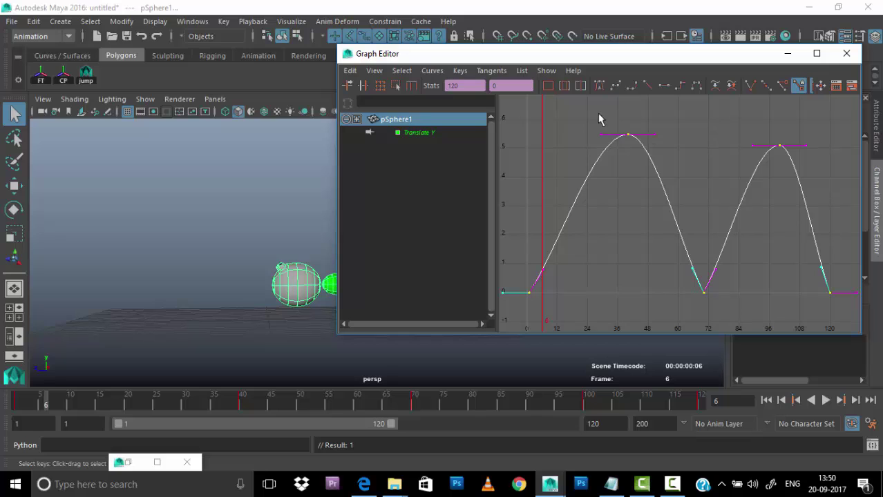
click(622, 294)
drag(853, 119, 499, 267)
click(432, 71)
click(483, 347)
Select the peak keys at frames 40 and 100 for moving
click(601, 118)
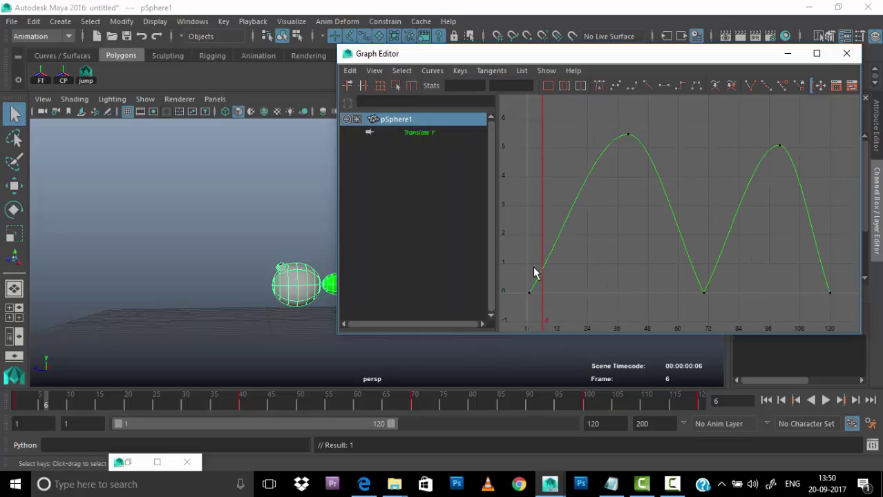
click(653, 139)
click(511, 121)
click(602, 176)
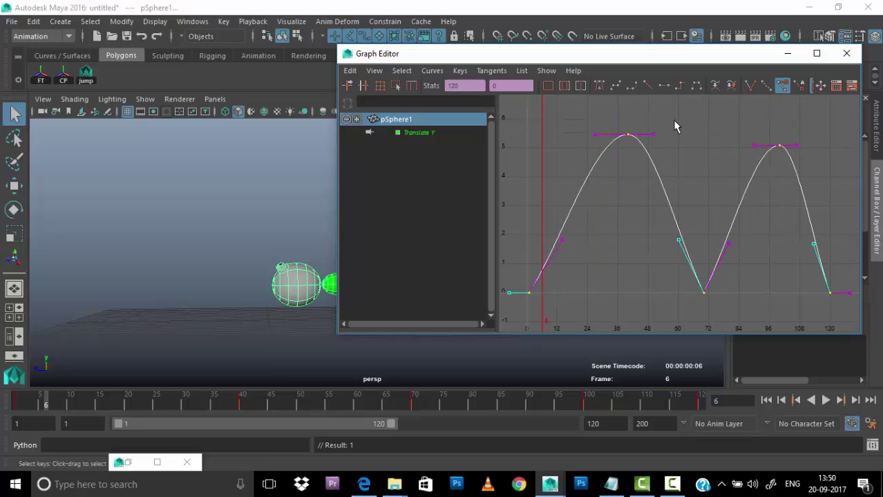
drag(613, 121, 667, 149)
key(w)
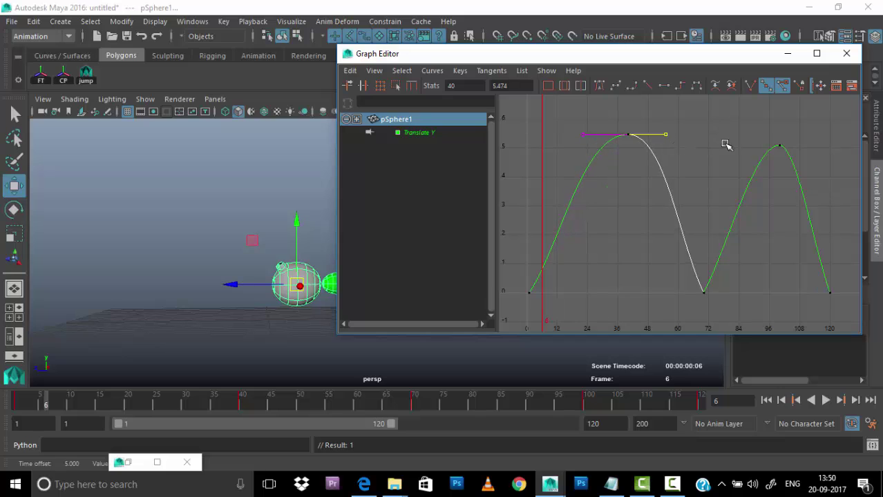
click(777, 138)
drag(763, 161, 763, 162)
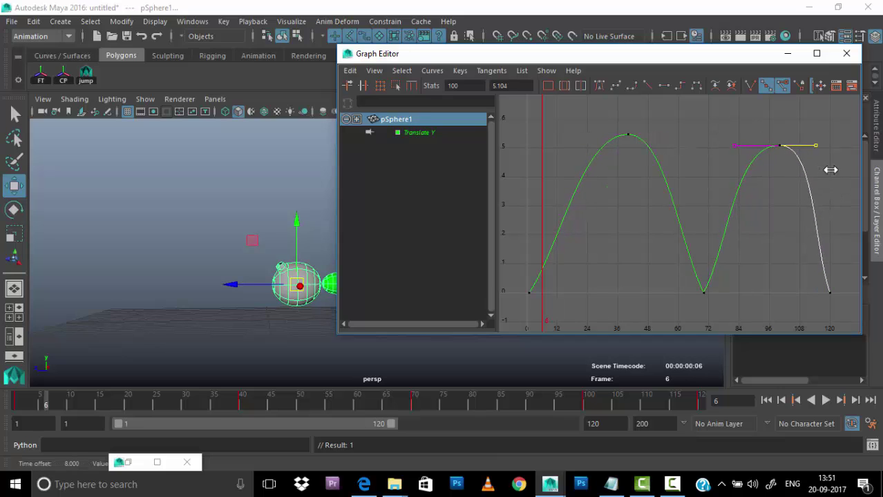
Sharpen the ground-contact keys at frames 70, 120 and 1, then close the editor and play
drag(691, 277, 722, 293)
click(729, 244)
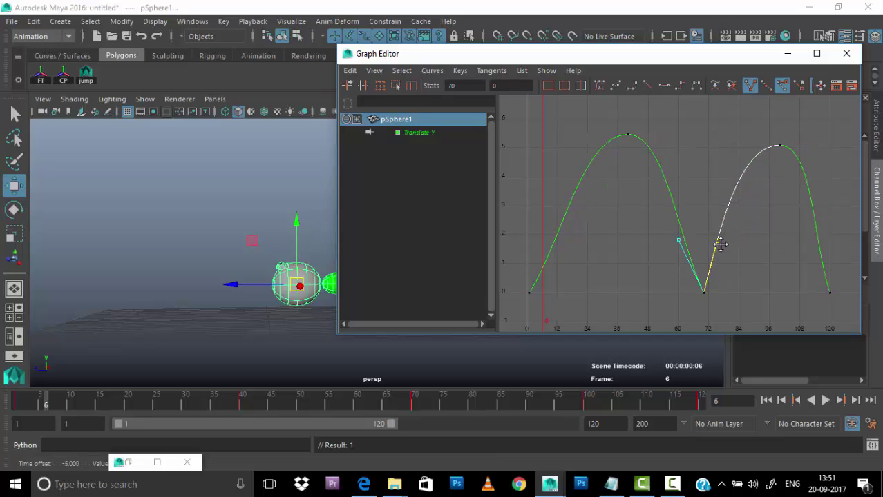
click(693, 247)
click(684, 244)
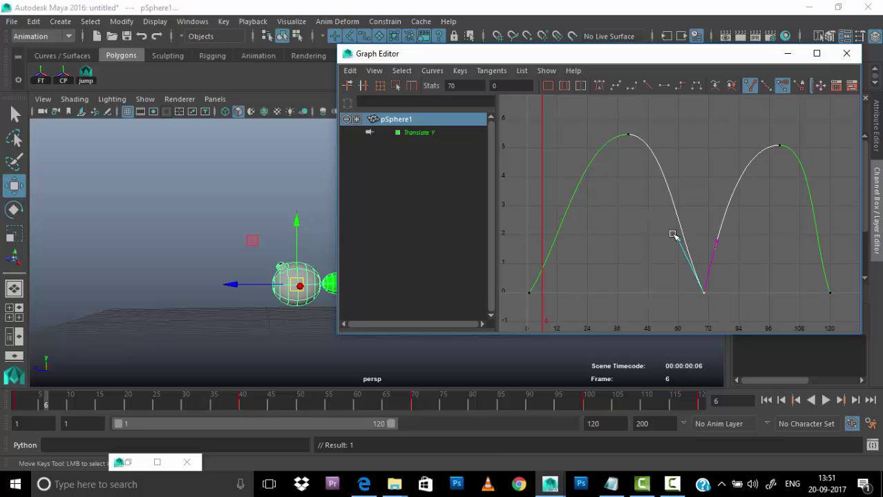
click(686, 258)
click(683, 248)
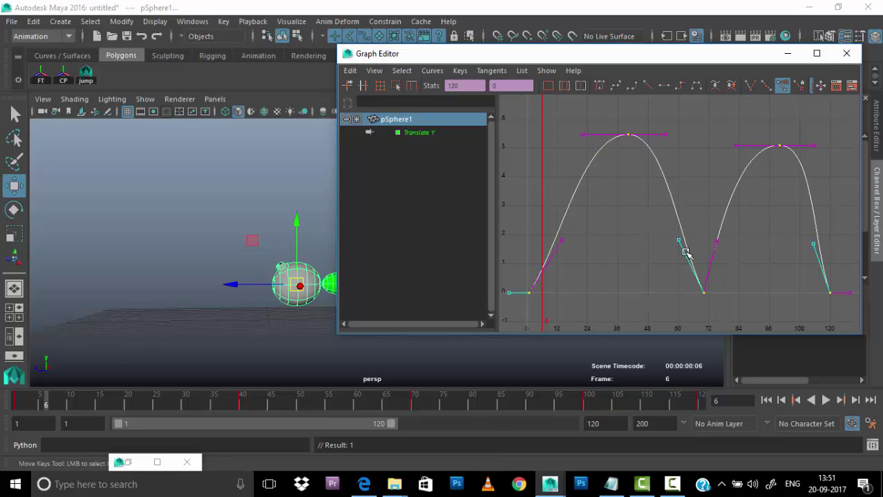
click(678, 241)
click(689, 240)
click(820, 247)
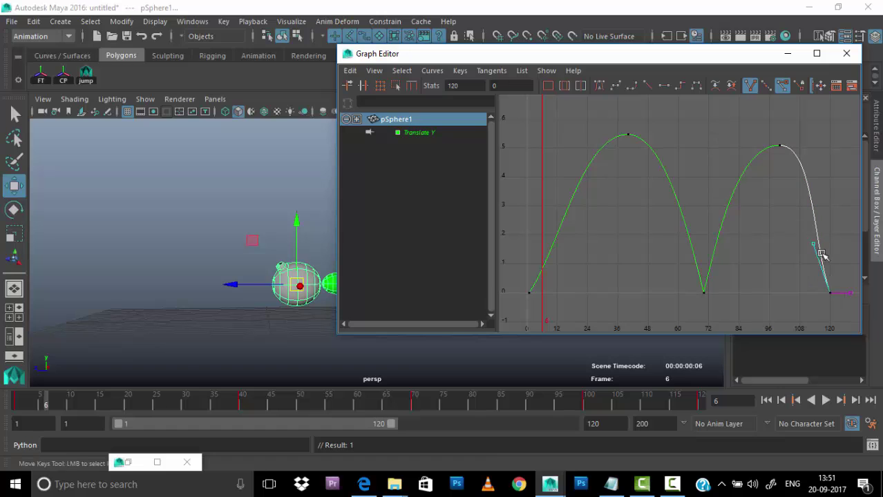
click(823, 251)
click(555, 261)
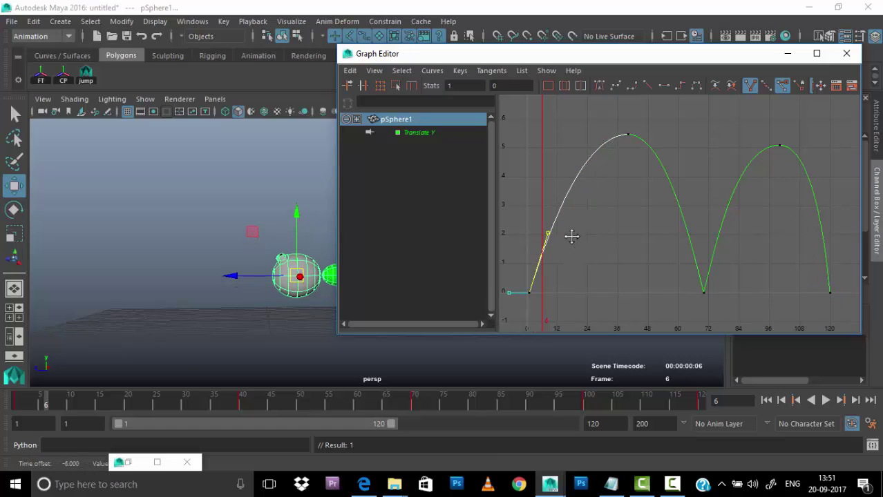
click(846, 53)
key(alt+v)
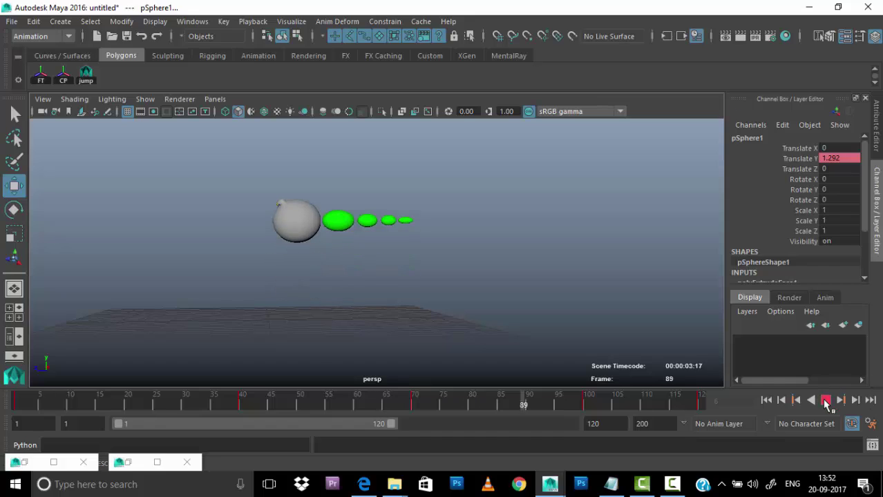
click(827, 402)
Note in Notepad that the main bounce is done and follow-through comes next, then return to Maya
click(611, 485)
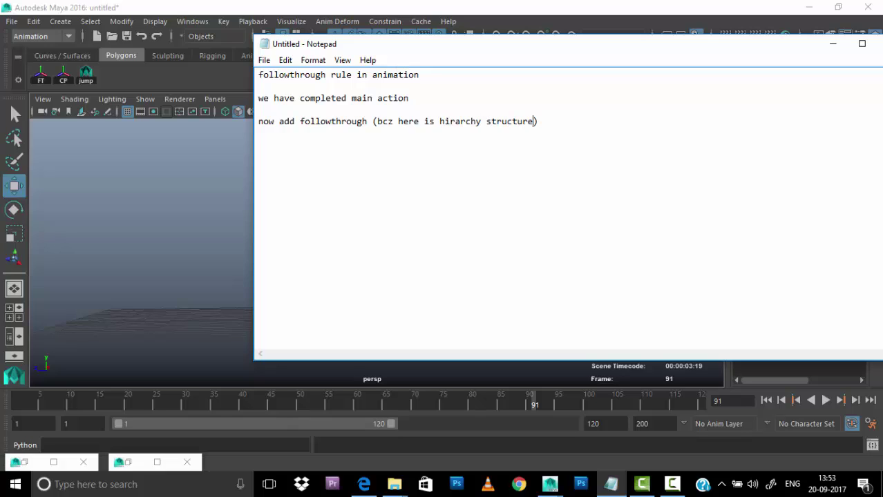
click(833, 44)
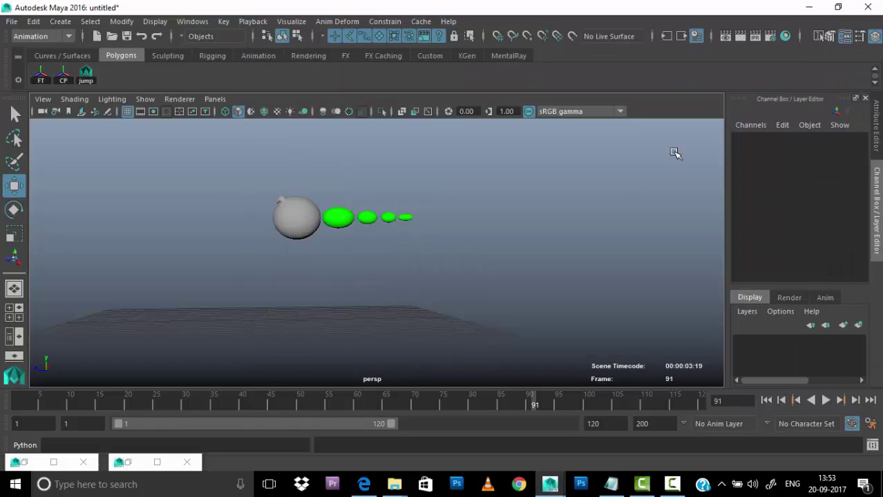
Select the four green tail spheres and key their Rotate X at frame 1
click(299, 216)
click(766, 400)
click(434, 276)
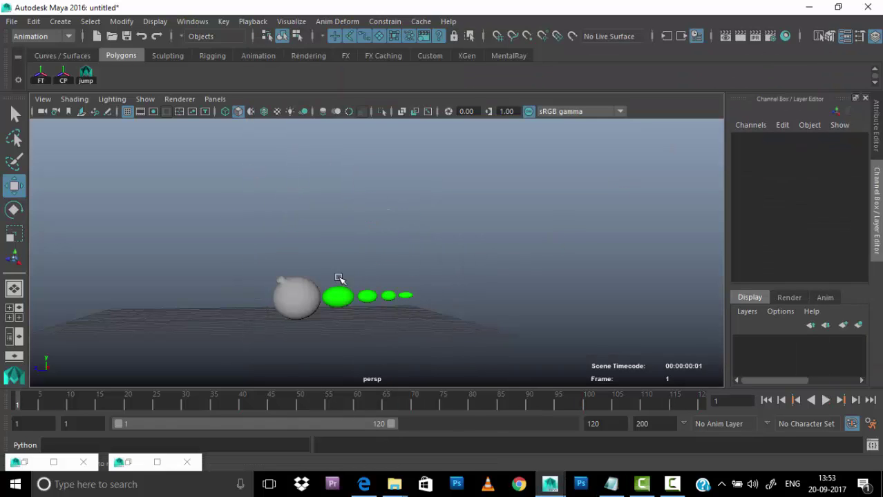
mouse_move(483, 263)
mouse_down()
mouse_move(335, 353)
mouse_move(428, 287)
mouse_up()
key(e)
click(815, 180)
right_click(815, 181)
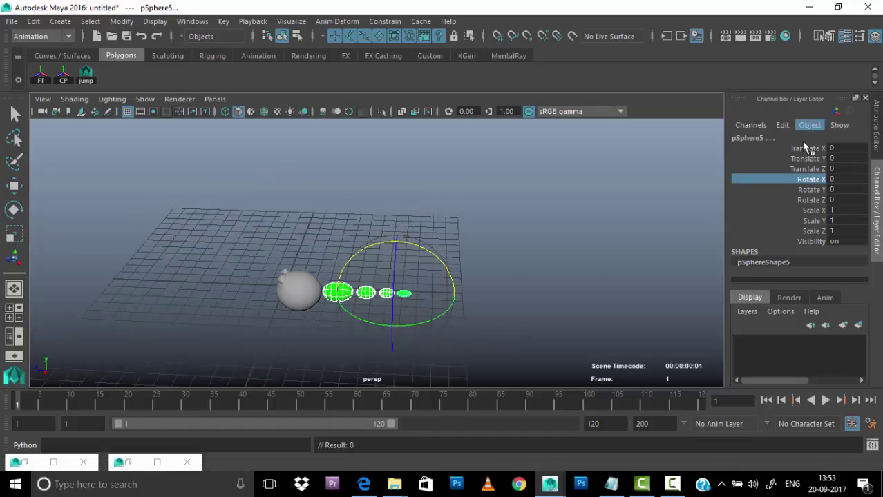
right_click(815, 180)
click(767, 21)
Add the ball to the selection and key Rotate X at frames 40 and 70
click(295, 295)
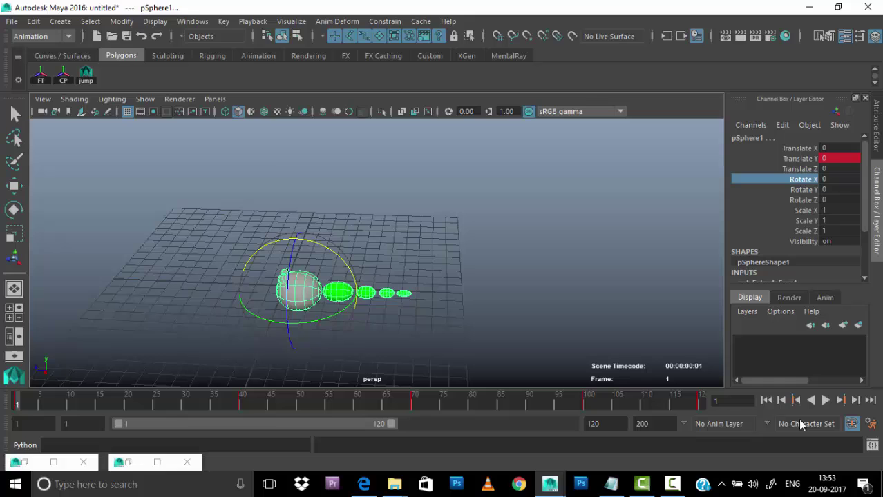
click(840, 400)
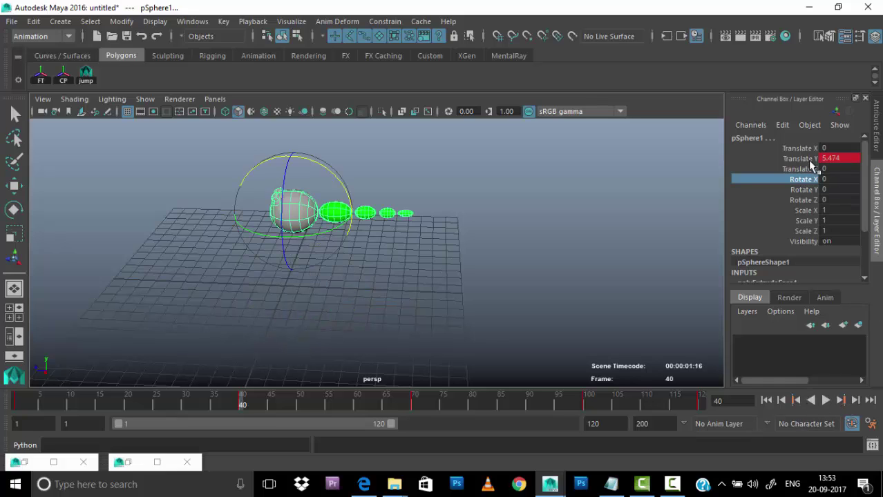
right_click(807, 178)
click(779, 24)
key(period)
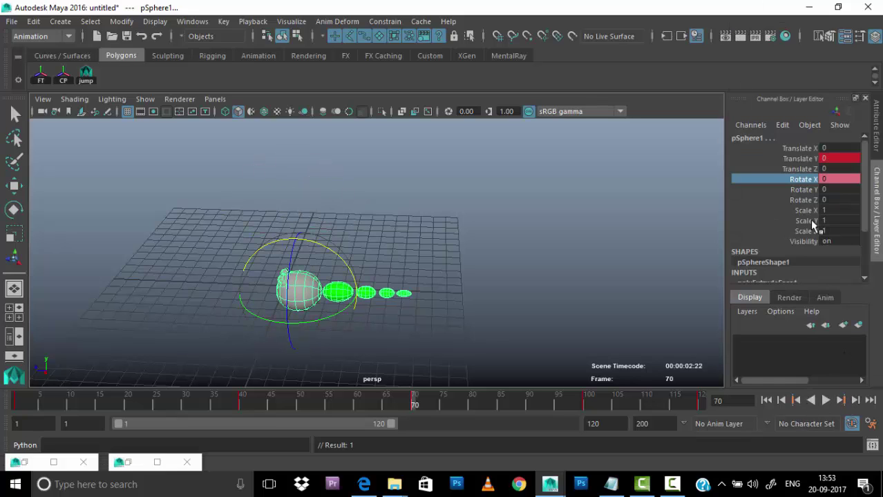
right_click(807, 177)
click(779, 24)
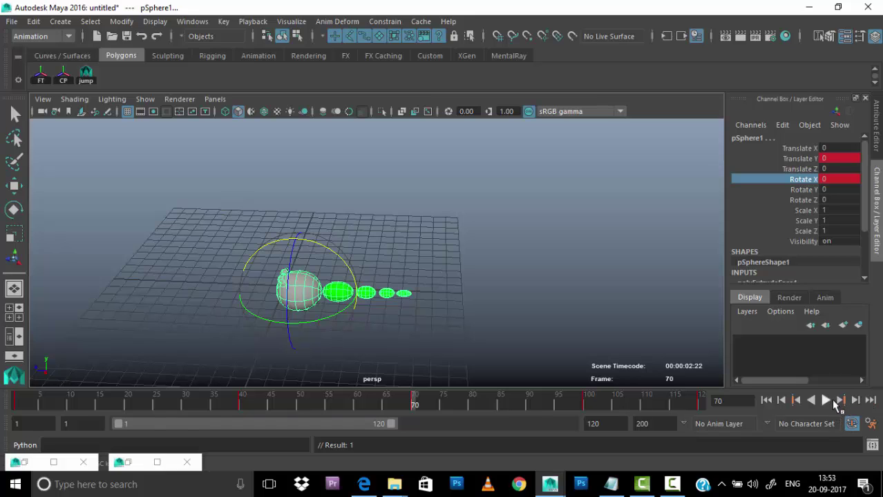
Key Rotate X on the ball and tail at frames 100 and 120
click(840, 402)
right_click(807, 179)
click(781, 22)
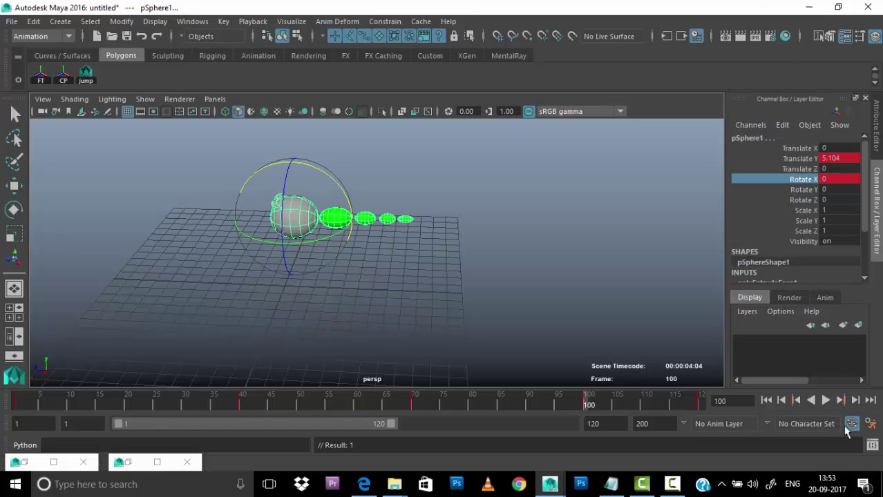
click(840, 400)
right_click(807, 166)
click(779, 23)
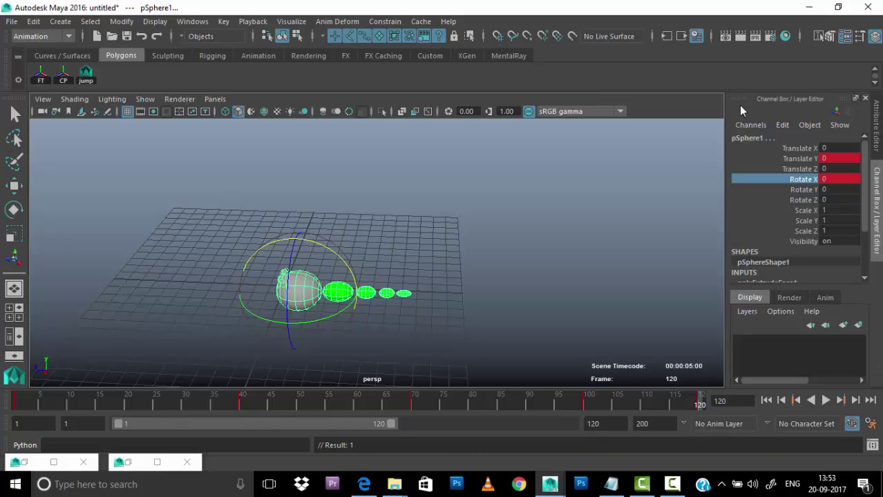
click(432, 309)
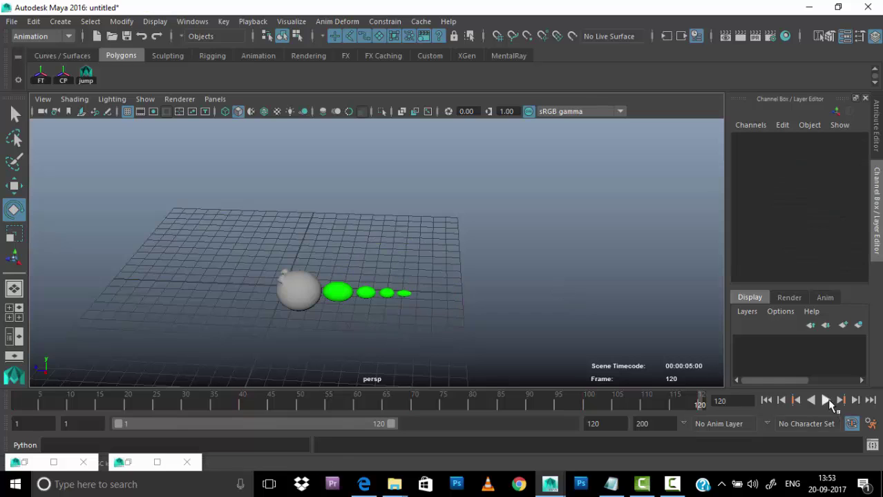
click(826, 400)
mouse_move(297, 290)
alt+mouse_down()
mouse_move(268, 276)
mouse_move(390, 282)
alt+mouse_up()
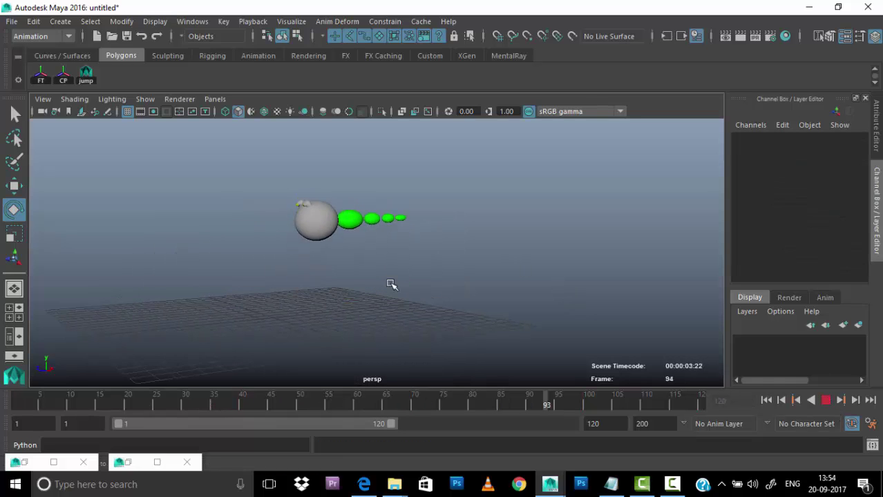
click(825, 400)
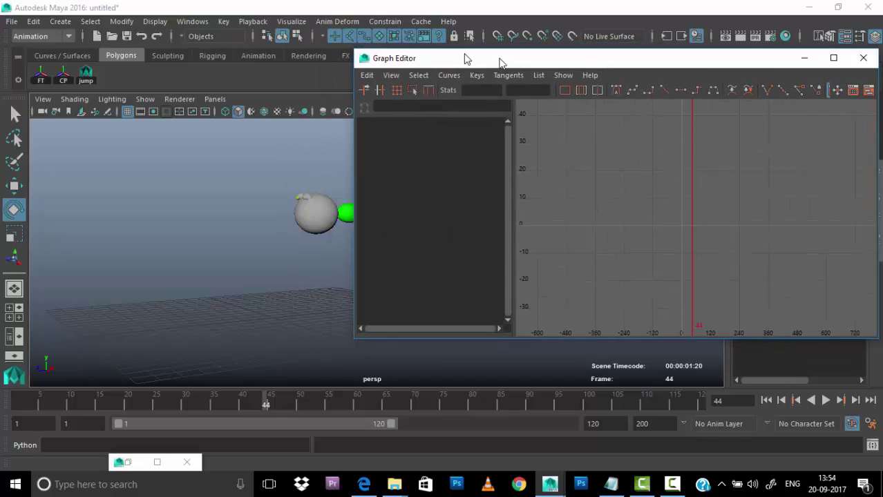
drag(483, 52, 691, 79)
drag(355, 181, 444, 233)
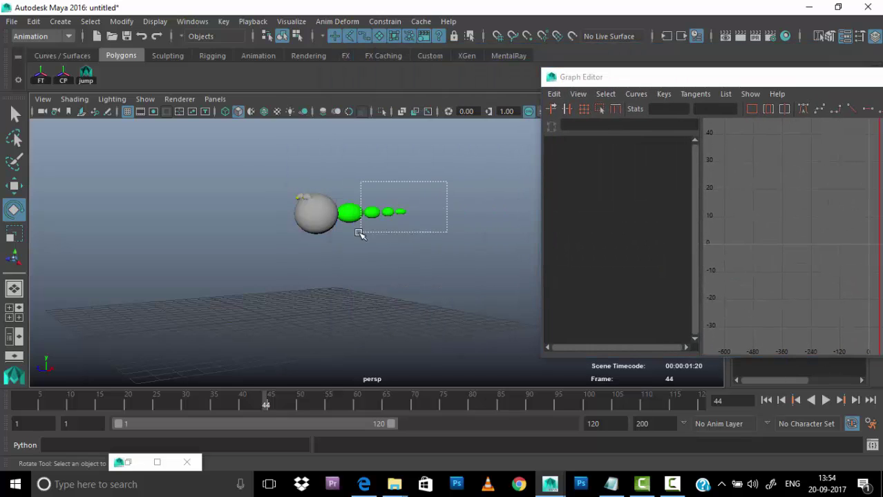
drag(841, 82, 488, 41)
key(f)
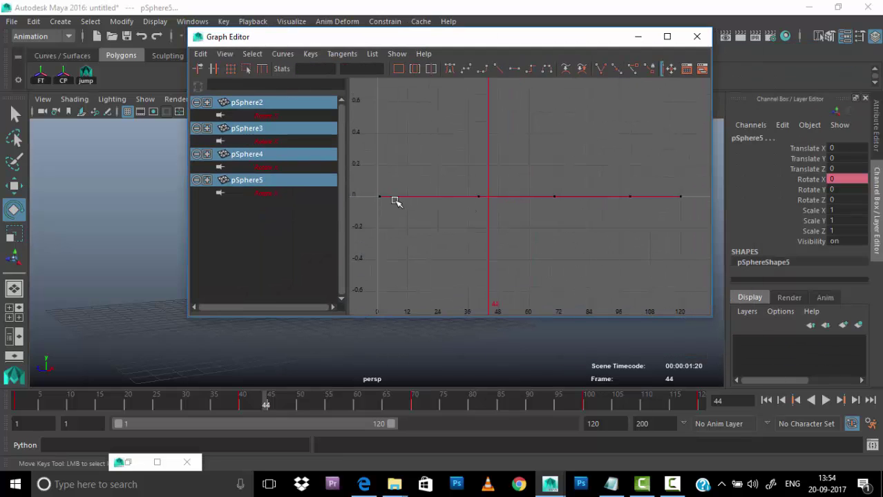
click(637, 36)
key(alt+v)
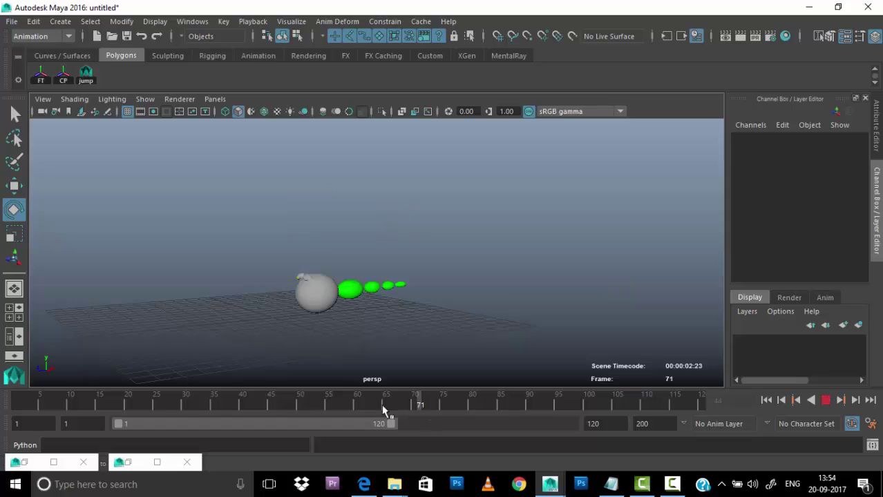
key(alt+shift+v)
click(313, 316)
alt+drag(473, 282, 530, 242)
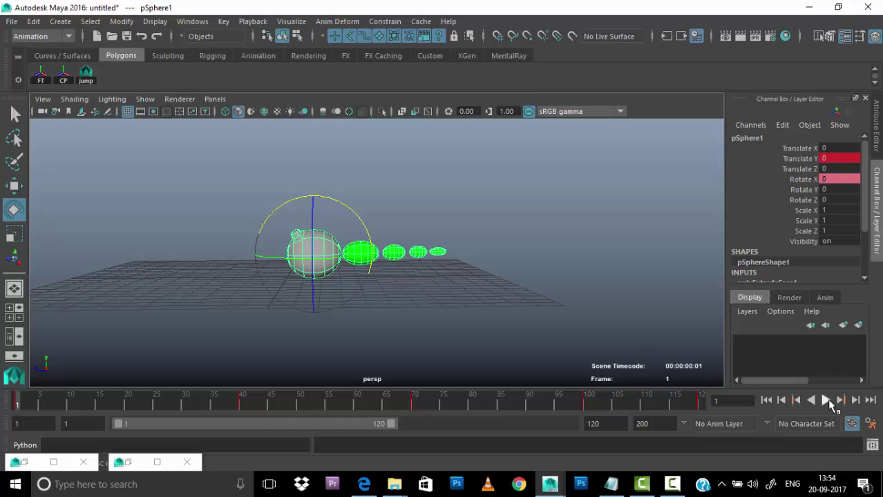
Bend the first tail sphere and key its Rotate X at frame 40
click(825, 401)
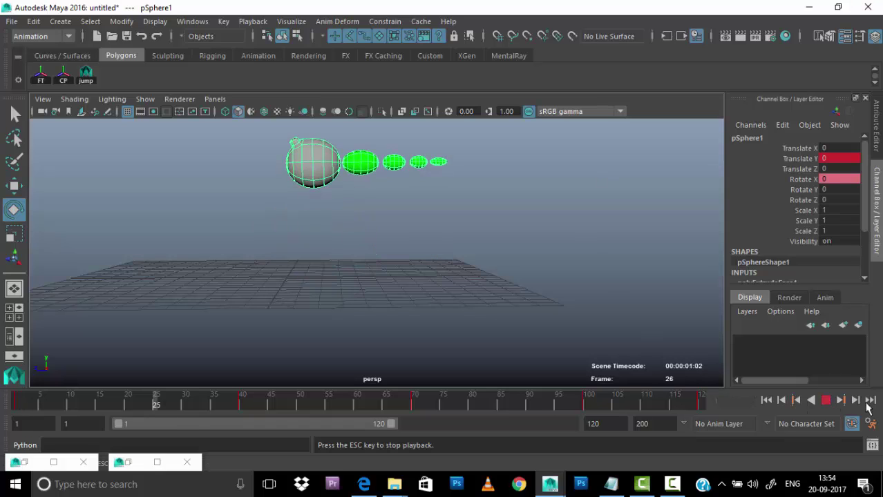
click(826, 401)
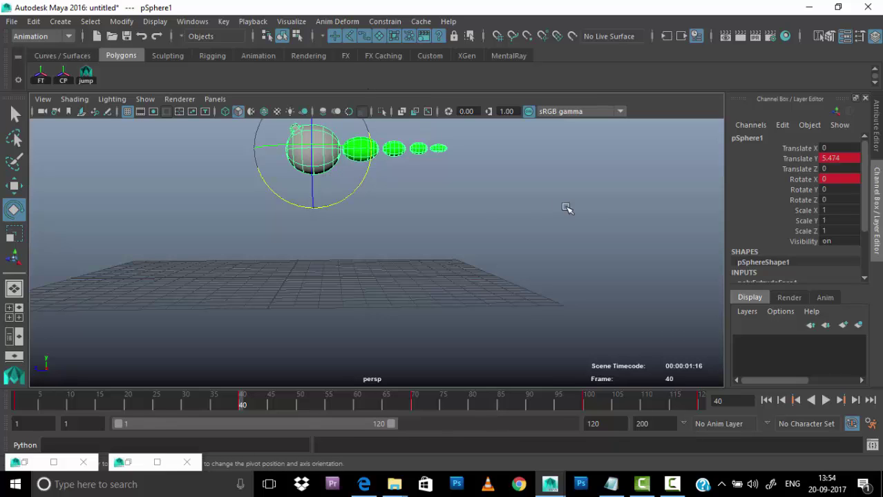
click(359, 150)
drag(390, 197, 375, 231)
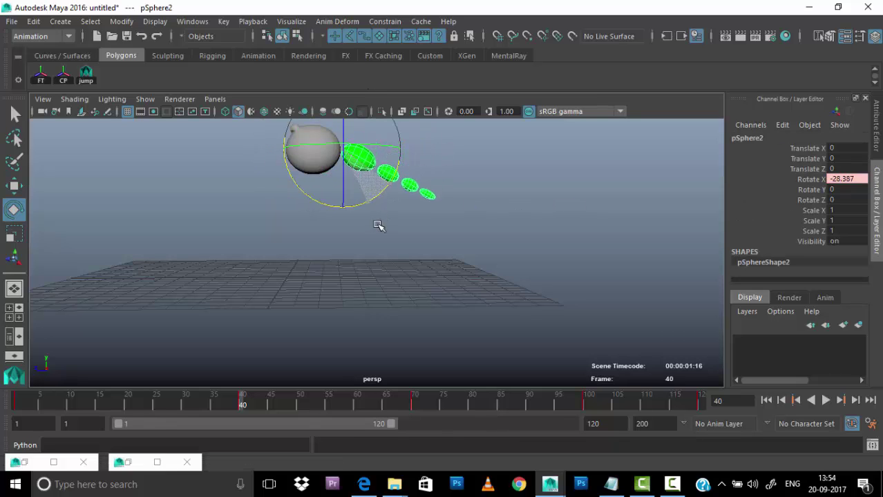
key(s)
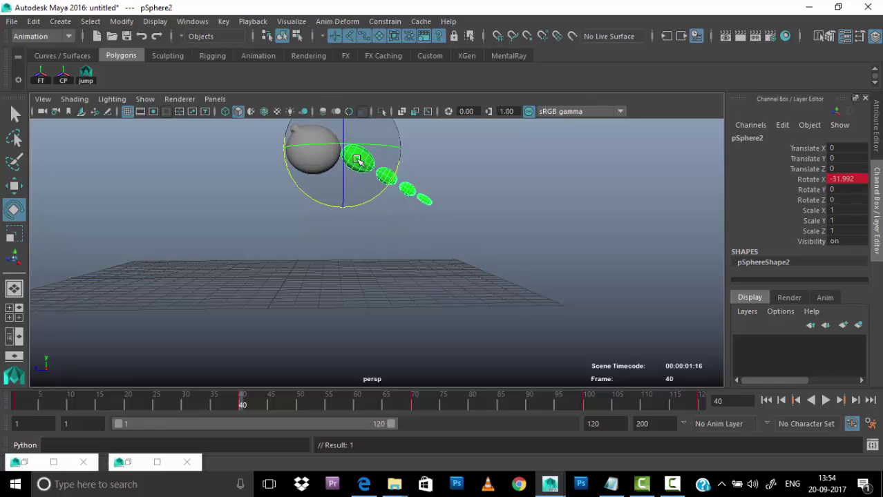
click(852, 179)
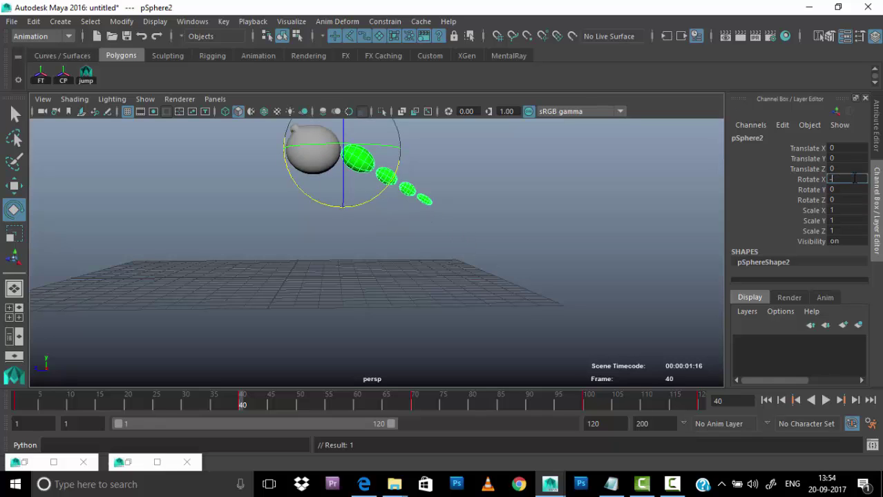
text(30)
key(Return)
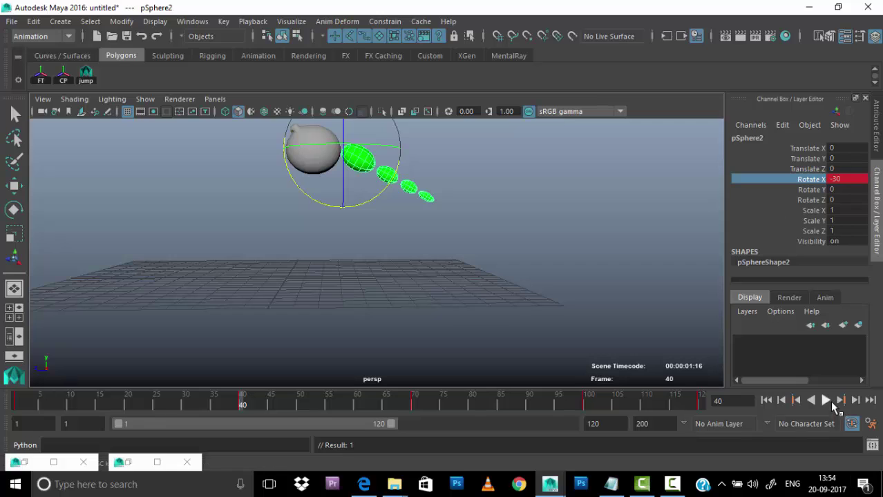
Set the first tail segment's Rotate X to 30 at frame 70
click(842, 401)
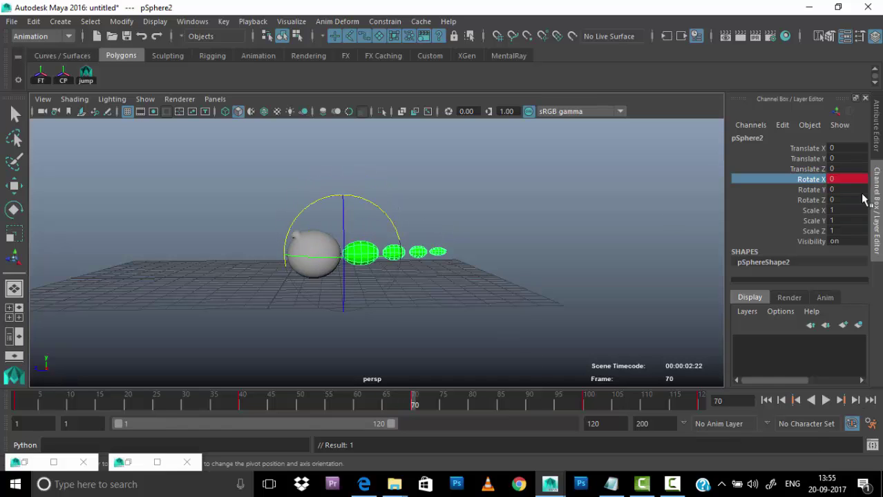
middle_drag(621, 193, 614, 166)
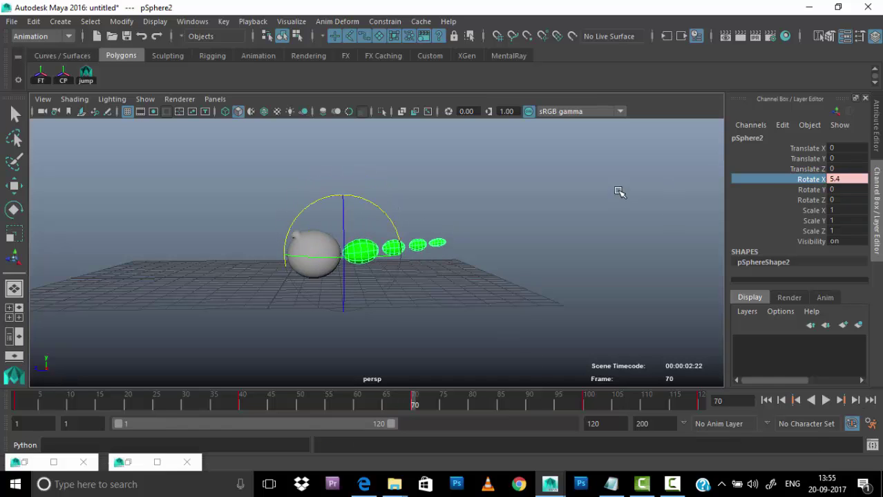
double_click(845, 179)
text(30)
key(Return)
Key Rotate X at -20 on frame 100 and 20 on frame 120, then play the tail
click(810, 181)
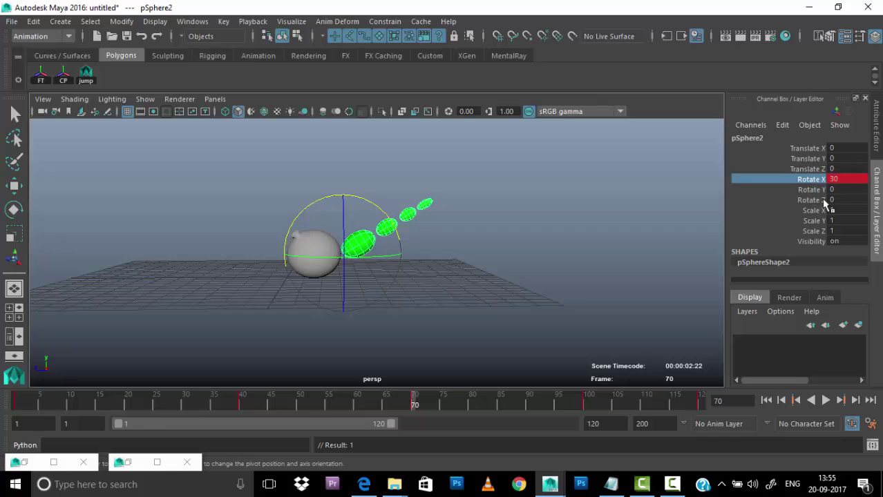
drag(415, 404, 586, 421)
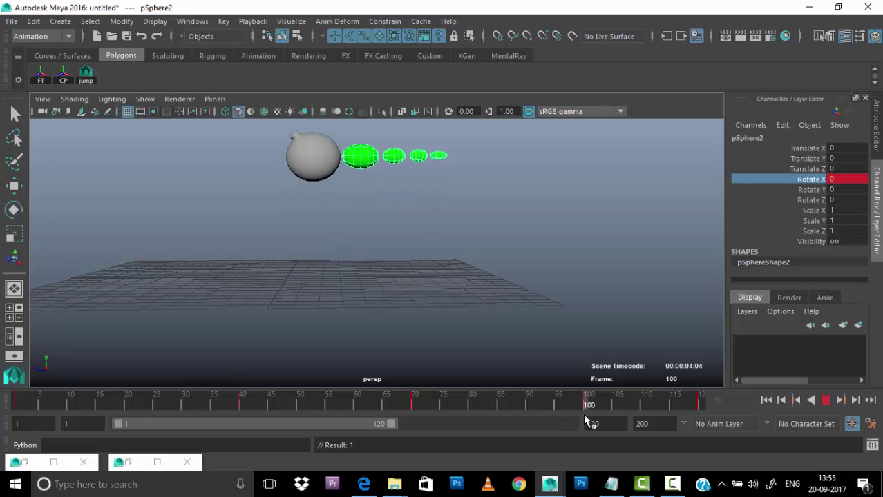
double_click(845, 179)
text(-20)
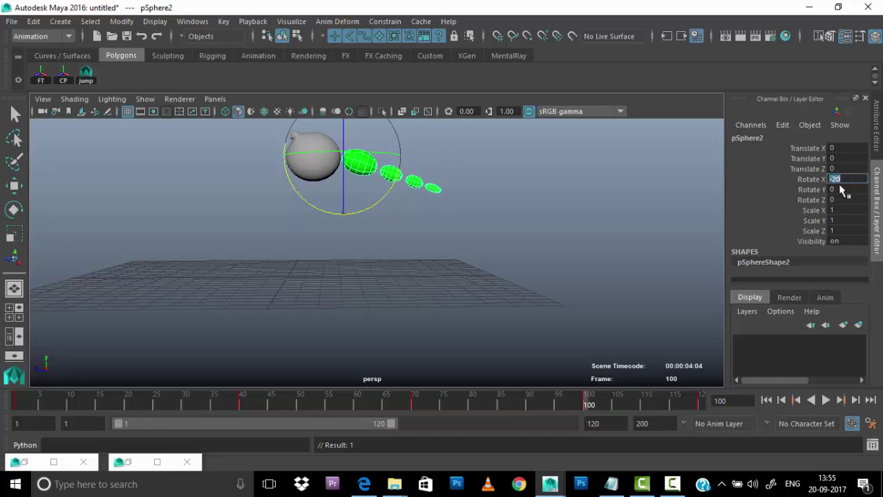
key(Return)
key(s)
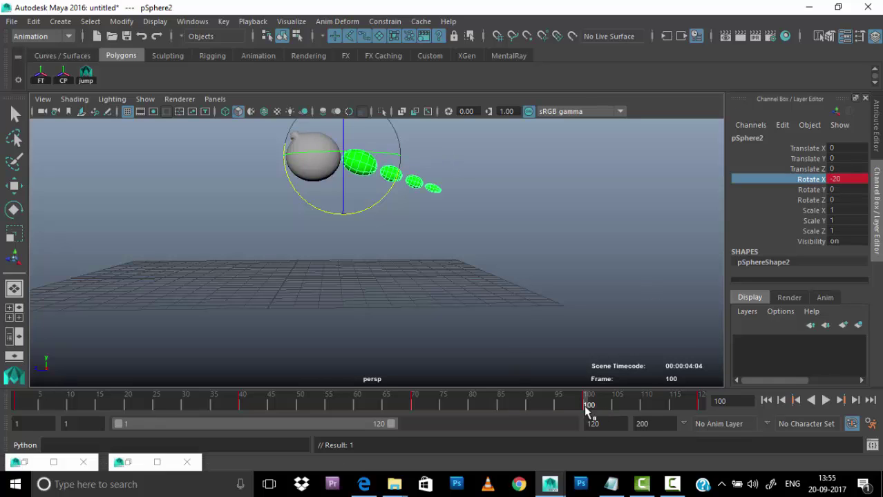
drag(588, 411, 709, 408)
double_click(851, 181)
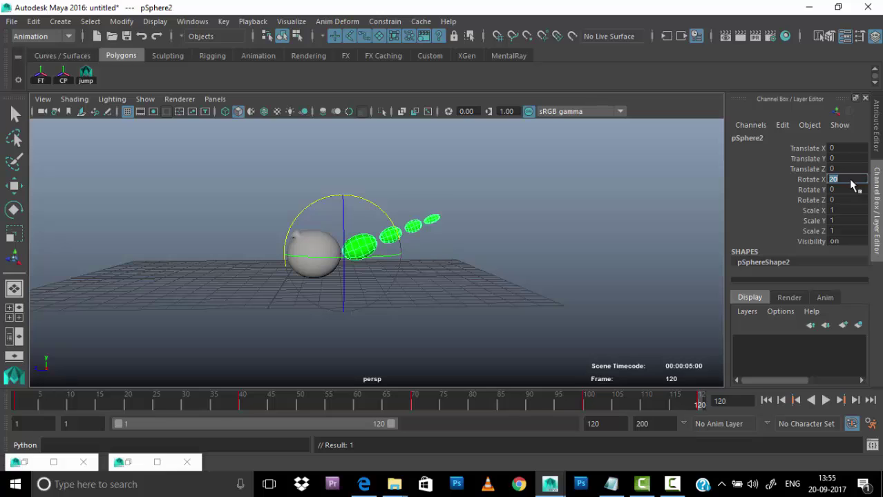
click(657, 219)
click(825, 401)
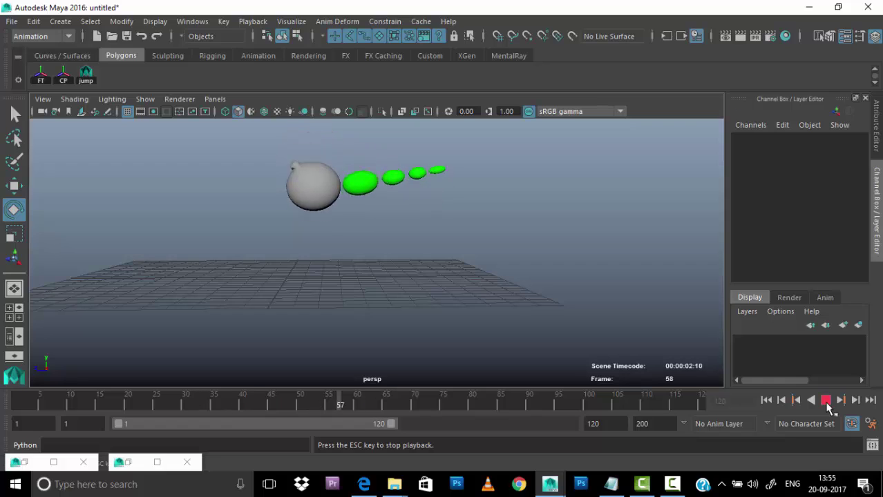
Key the first tail sphere's Rotate X at 20 on frame 1 and play the looping wag
click(826, 403)
click(773, 404)
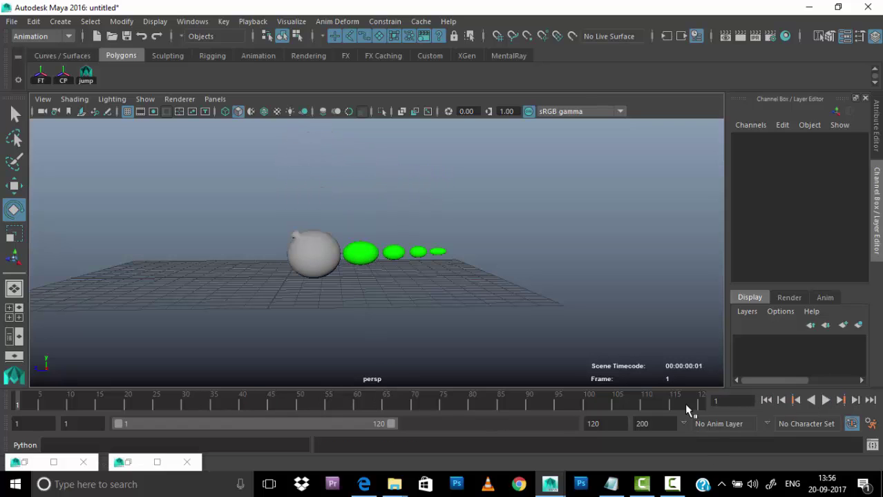
drag(687, 409, 701, 406)
click(362, 248)
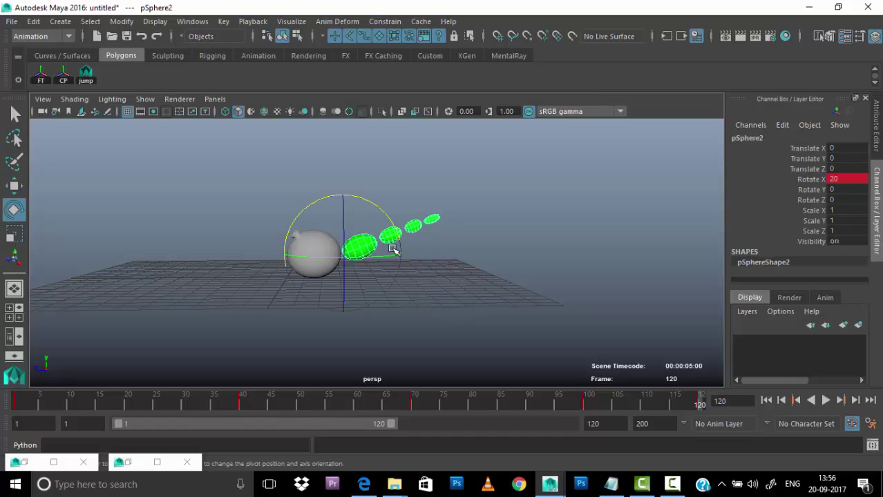
click(776, 404)
click(847, 180)
text(0)
key(Return)
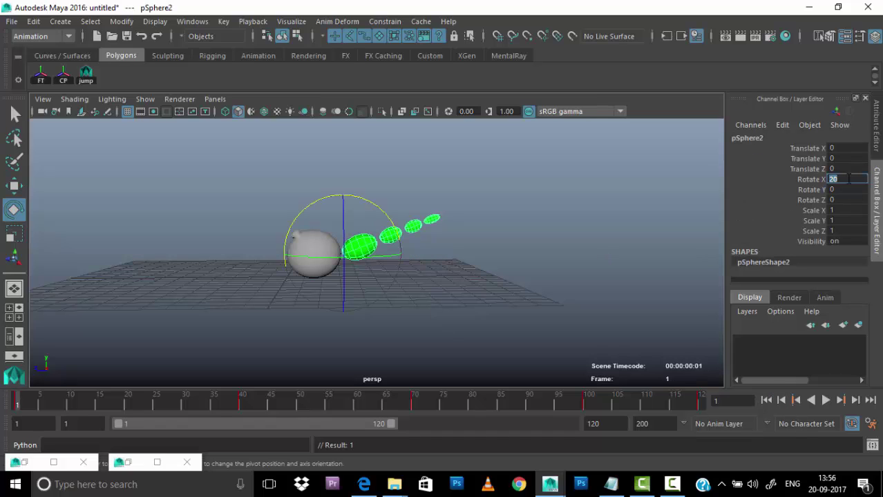
click(826, 400)
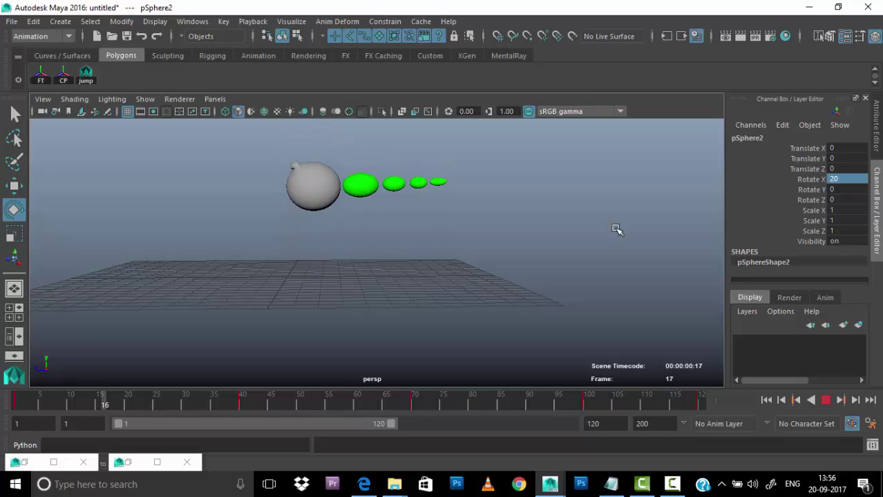
click(826, 400)
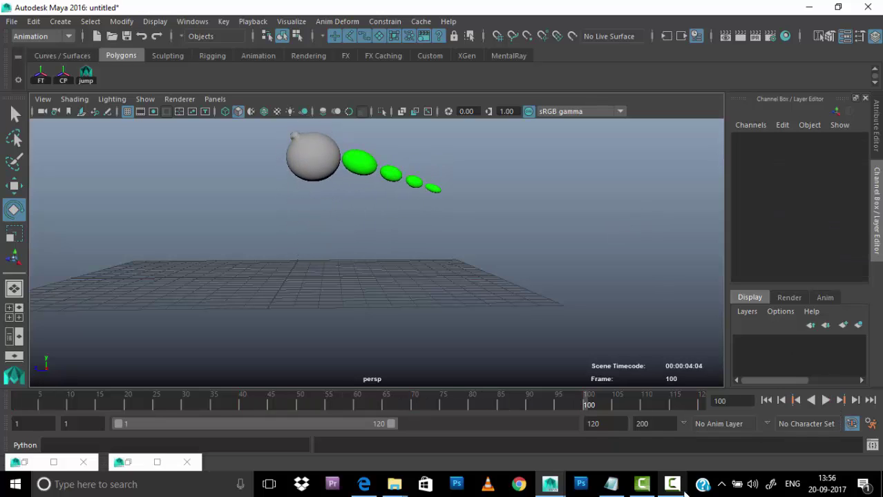
click(610, 485)
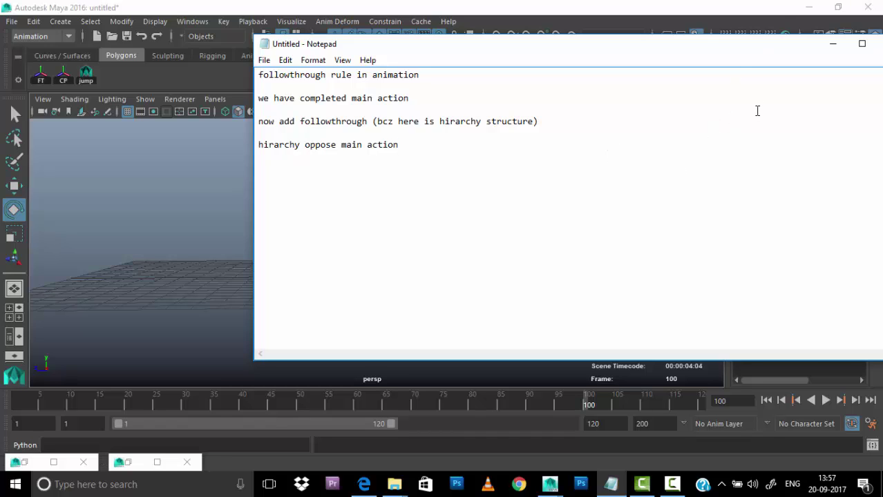
click(832, 44)
click(363, 166)
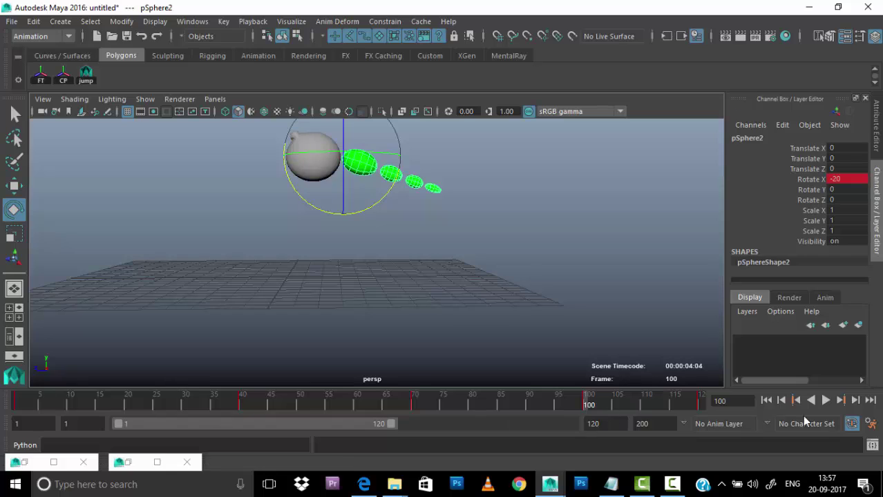
Return to frame 1 and select the second tail segment, pSphere3
click(795, 400)
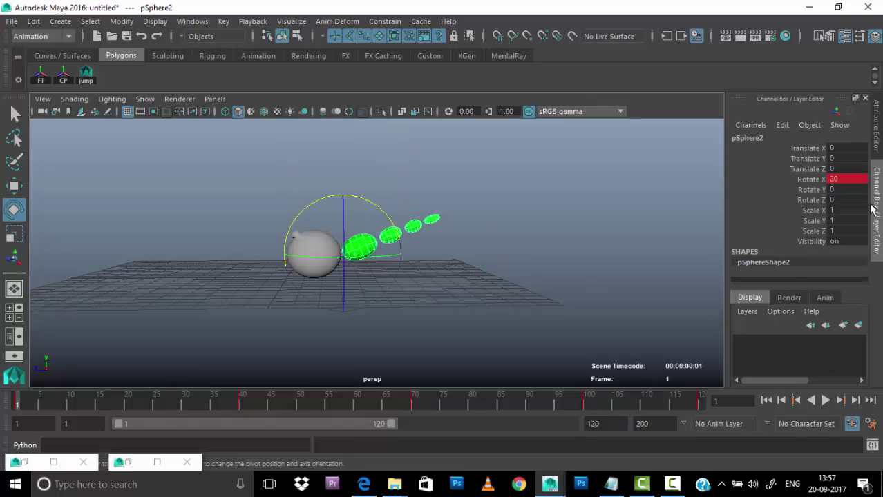
click(378, 235)
click(379, 238)
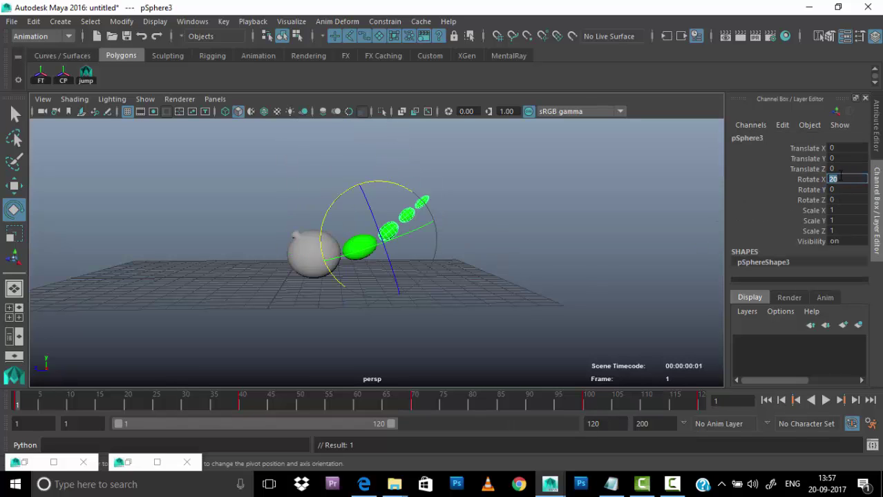
click(472, 234)
click(413, 236)
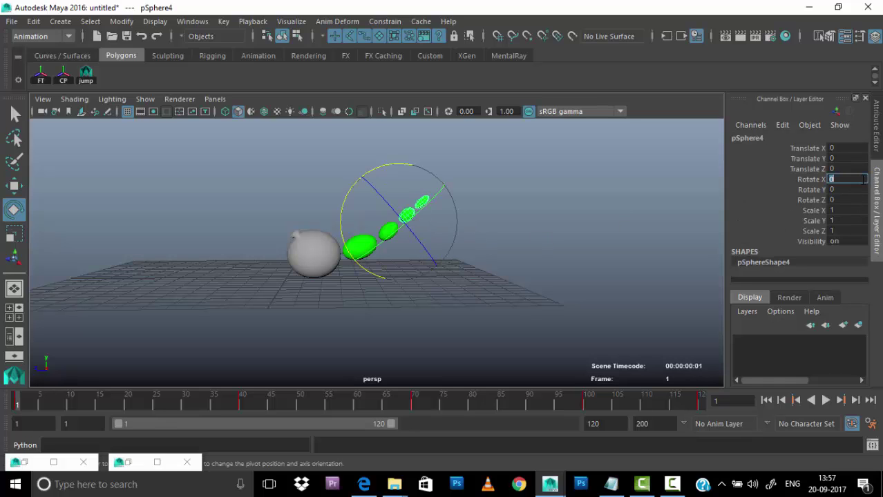
click(465, 278)
click(379, 236)
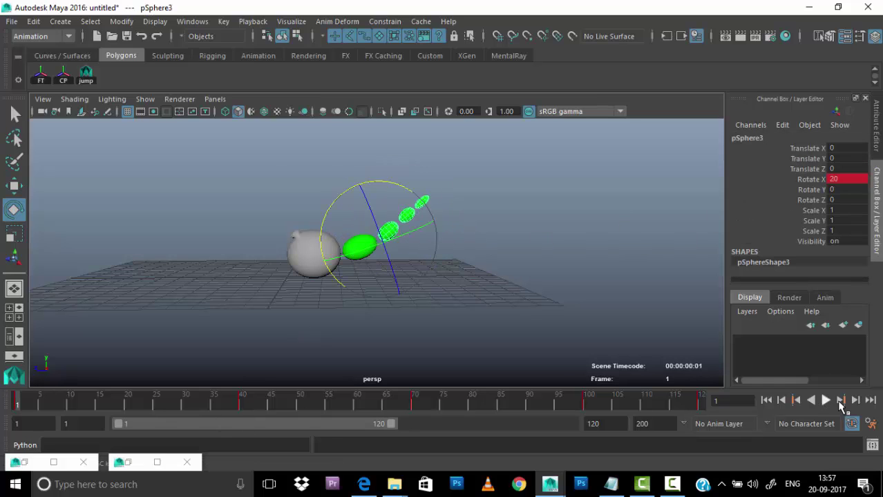
Step to frame 70 and key the second tail segment's Rotate X at 30
click(840, 400)
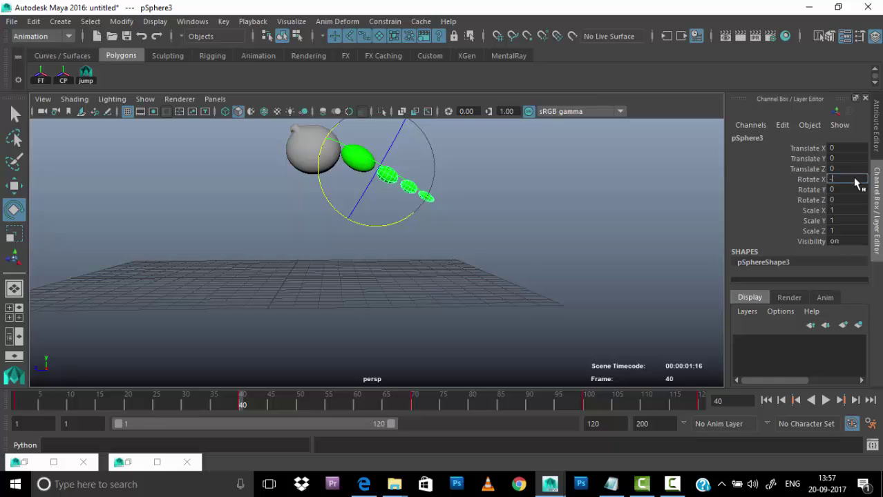
text(-20)
click(841, 400)
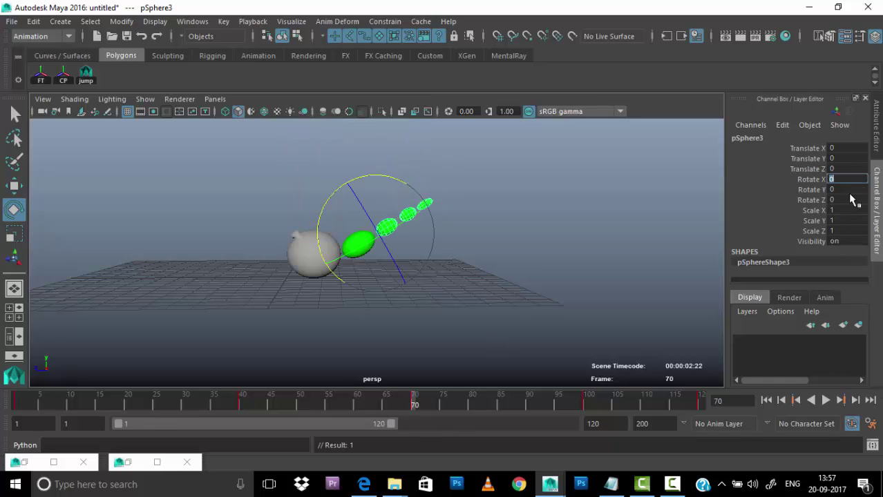
click(361, 245)
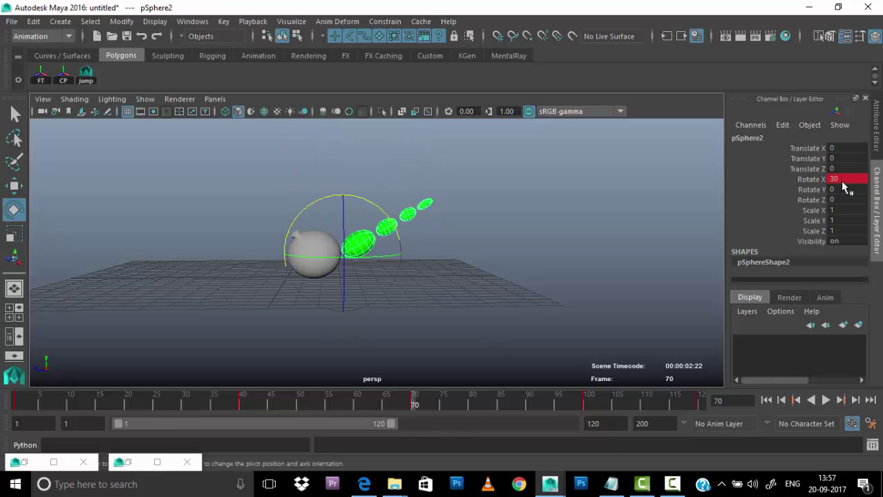
key(Down)
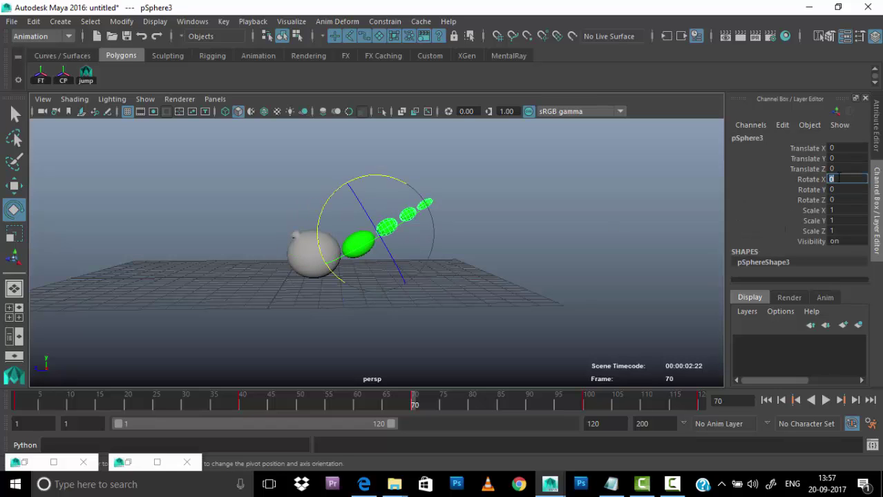
text(30)
key(Return)
Key Rotate X at -20 on frame 100, step to frame 120, and play the wag
click(633, 225)
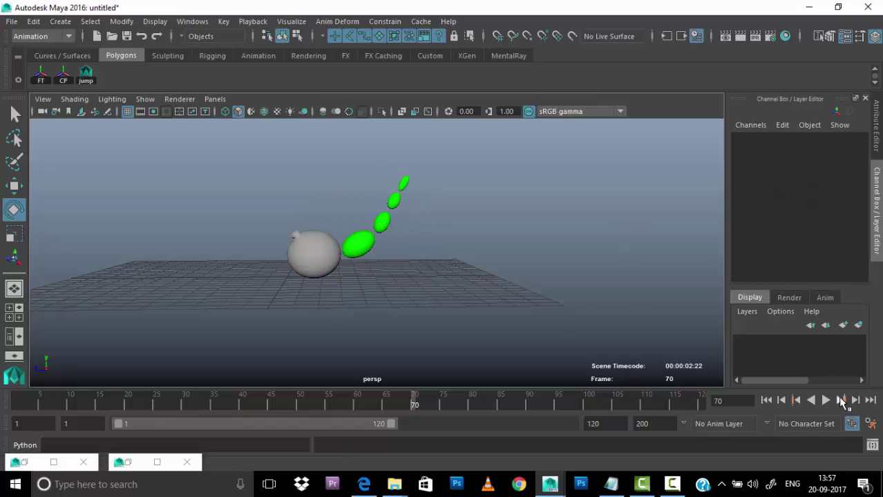
click(382, 221)
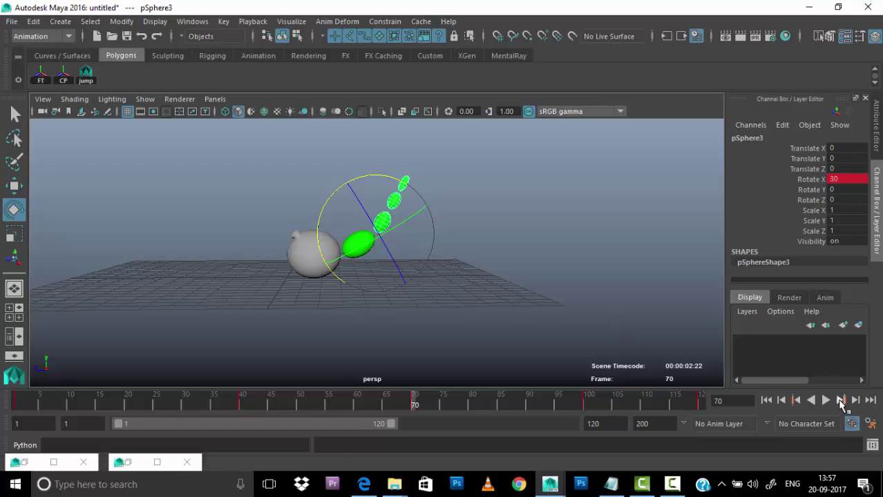
click(842, 400)
click(366, 162)
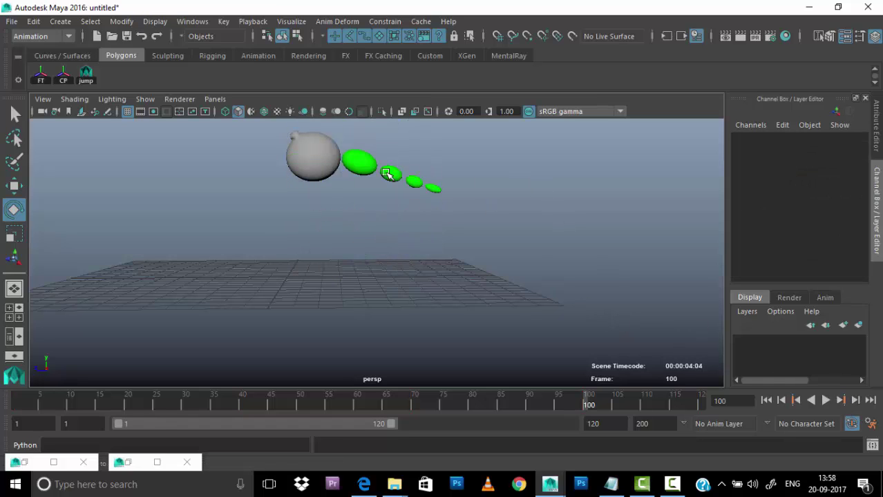
click(698, 325)
key(ctrl+z)
text(-20)
key(Return)
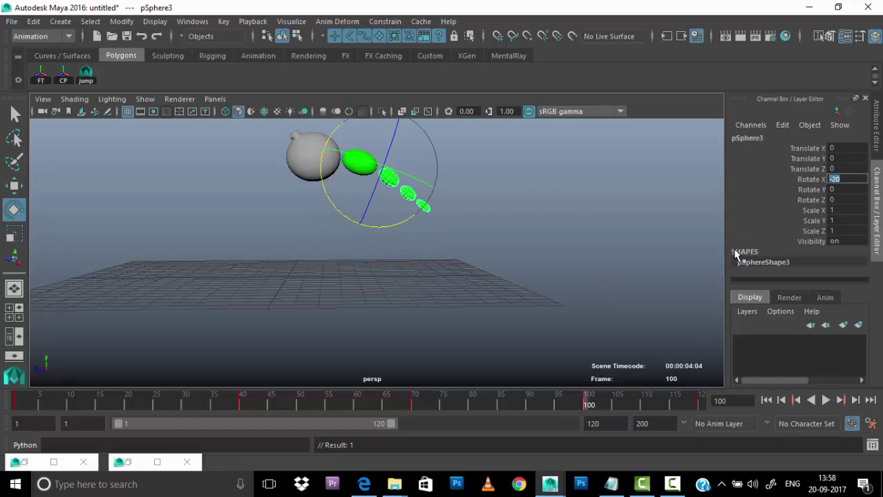
click(841, 400)
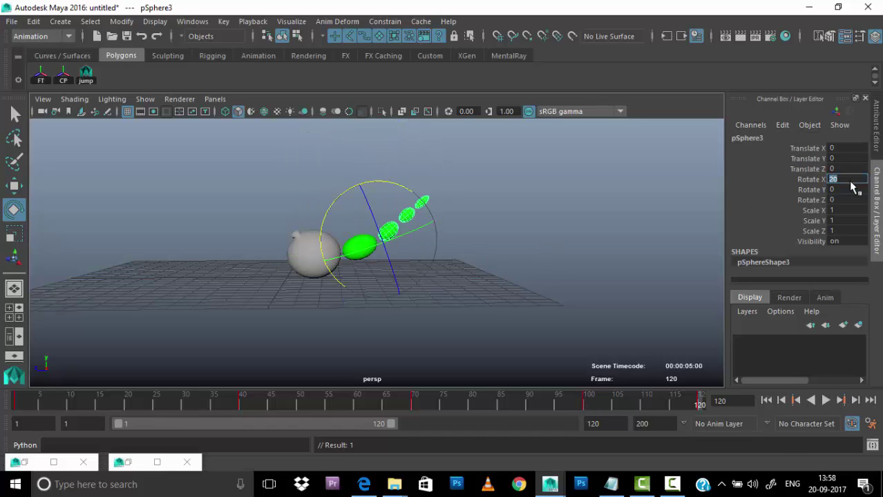
click(826, 401)
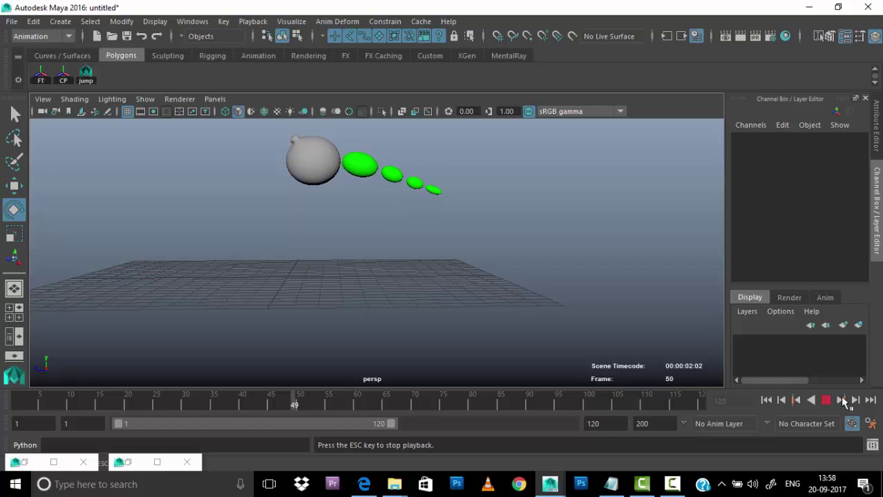
Select the third tail segment and key Rotate X 30 at frame 40 and 20 at frame 70
click(825, 401)
click(399, 201)
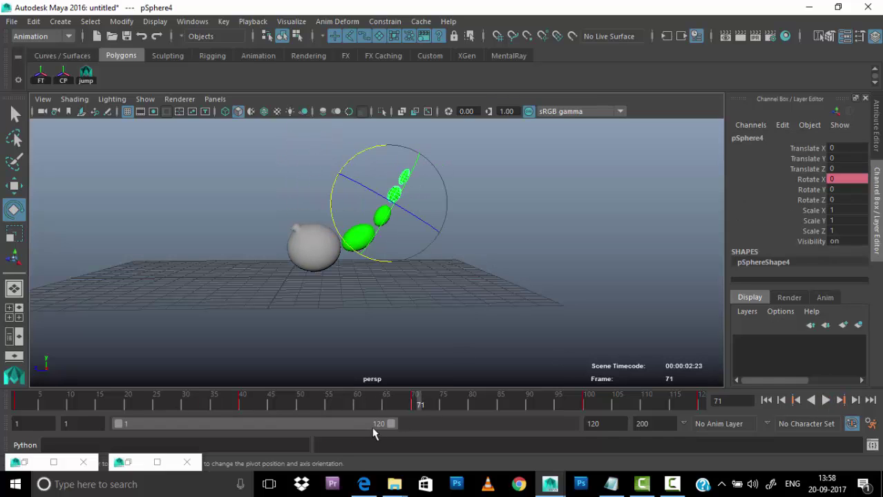
click(767, 401)
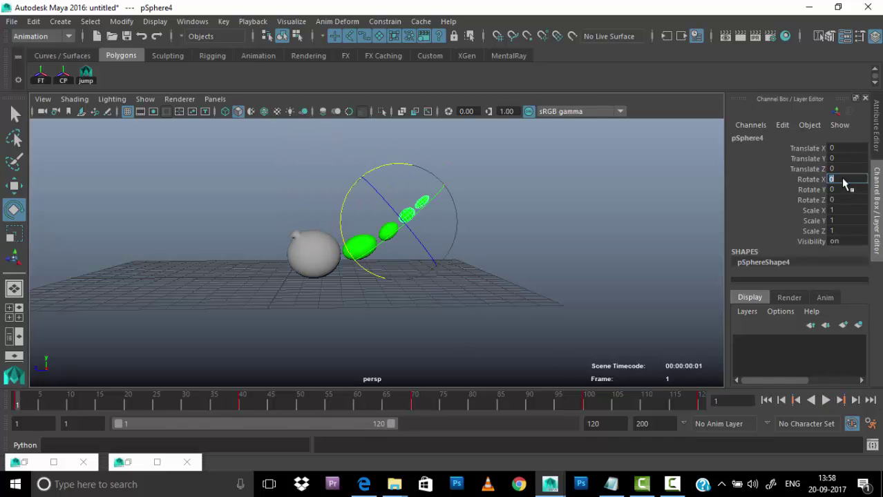
text(30)
click(841, 401)
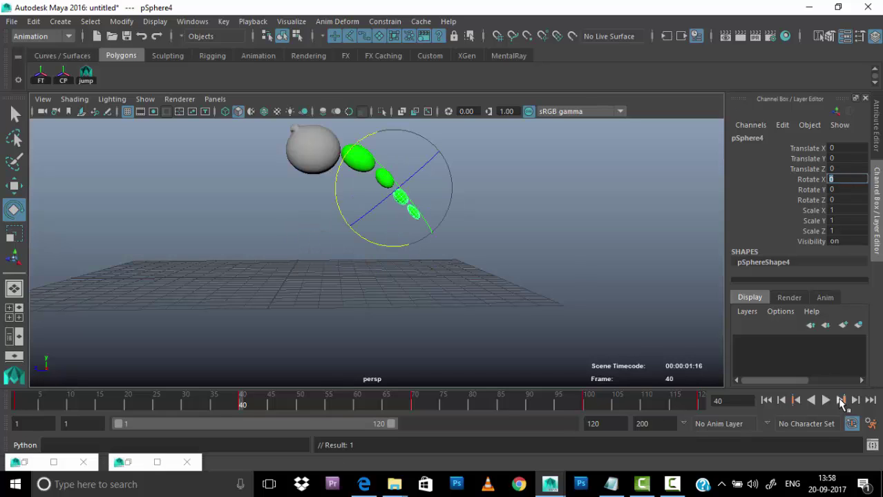
text(-30)
key(Return)
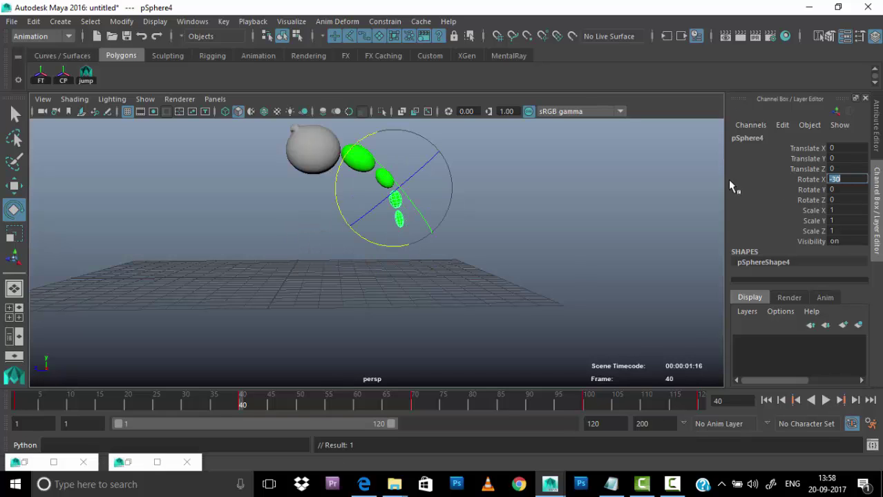
click(841, 401)
text(20)
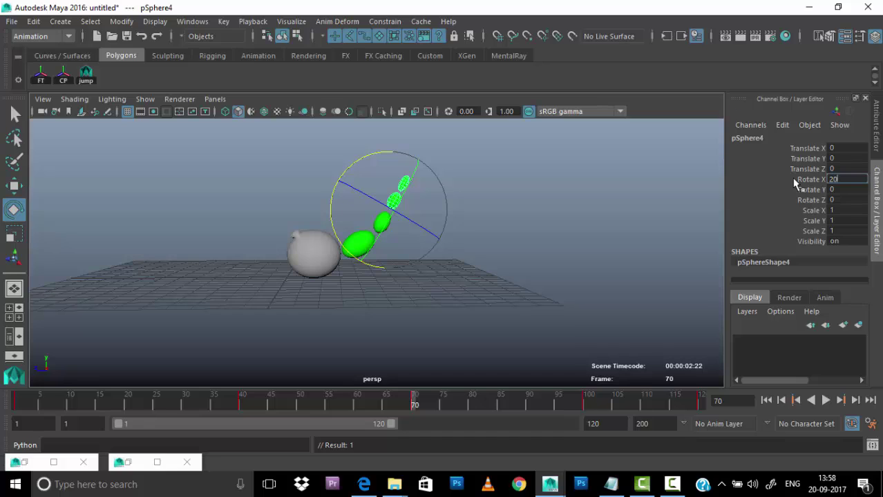
key(Return)
Key Rotate X at 20 on frame 120, deselect, and play the tail wag
click(840, 401)
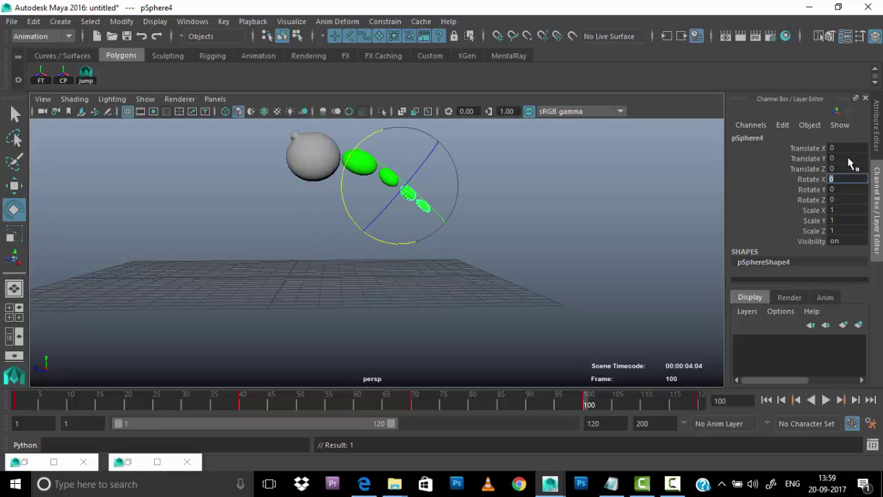
text(-20)
click(841, 401)
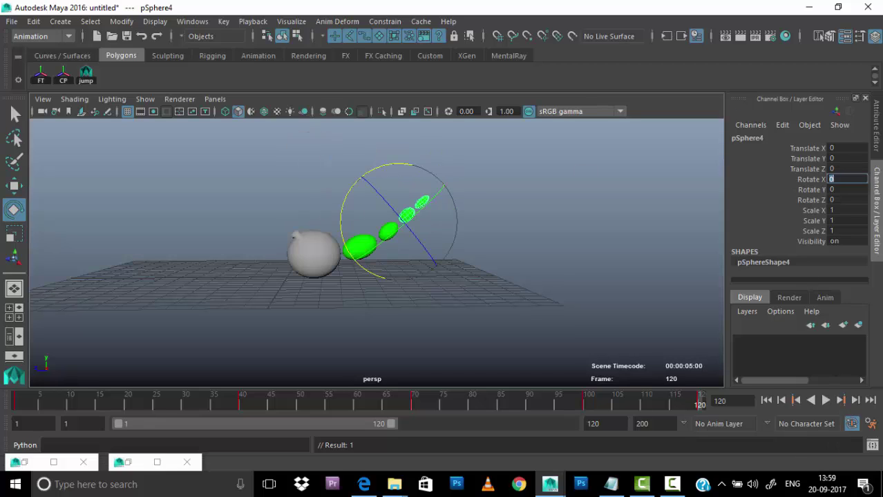
key(Return)
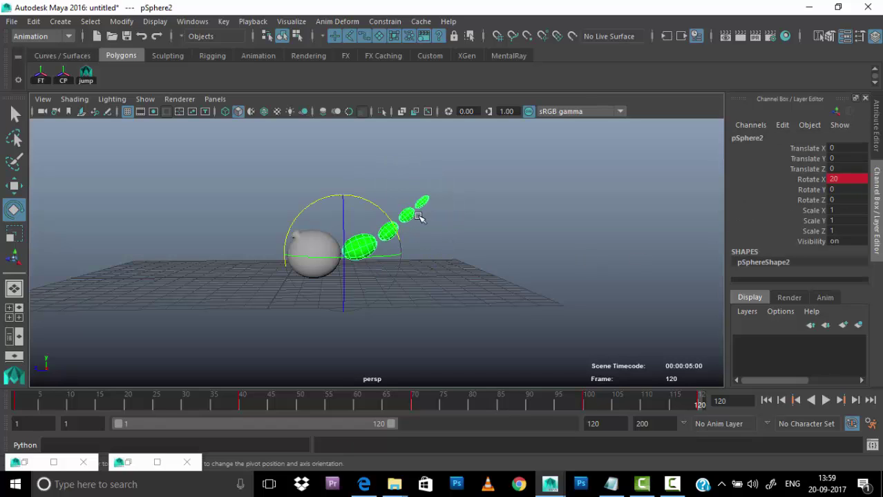
text(20)
key(Return)
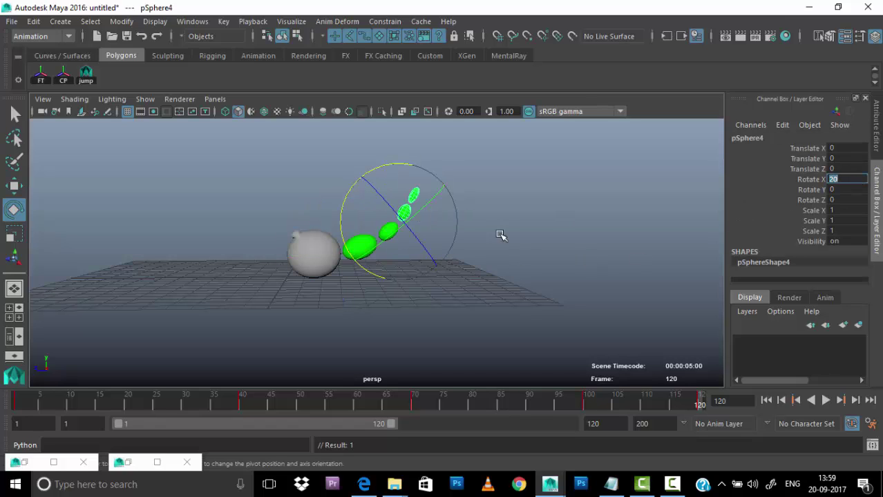
click(767, 402)
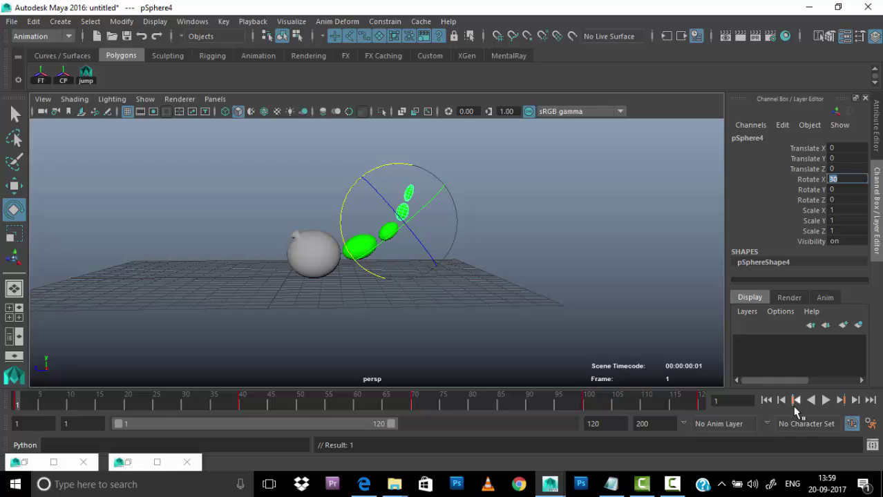
click(870, 400)
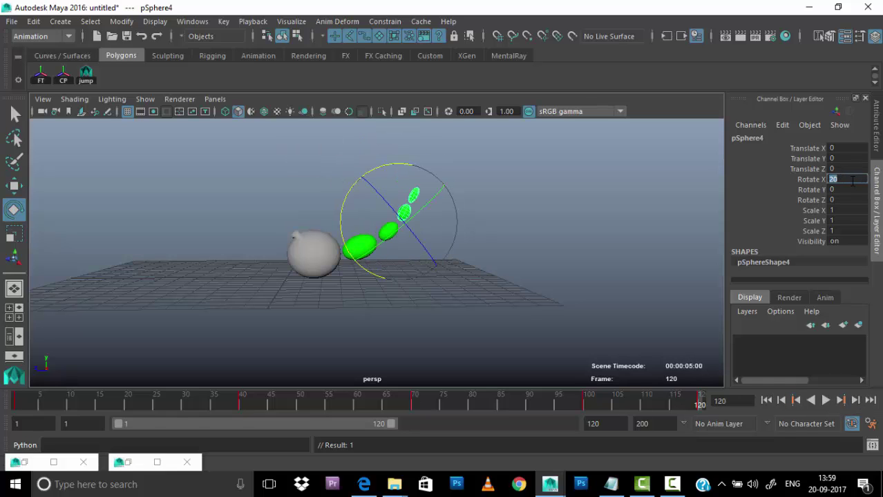
click(477, 228)
click(825, 400)
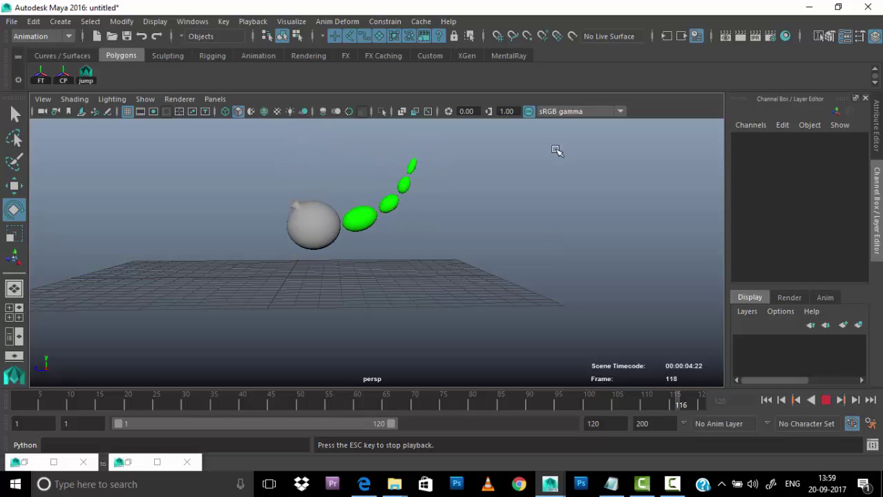
Step through the tip sphere's keys at 40, 70, 100 and 120, keying -30 at frame 100, then play
click(826, 400)
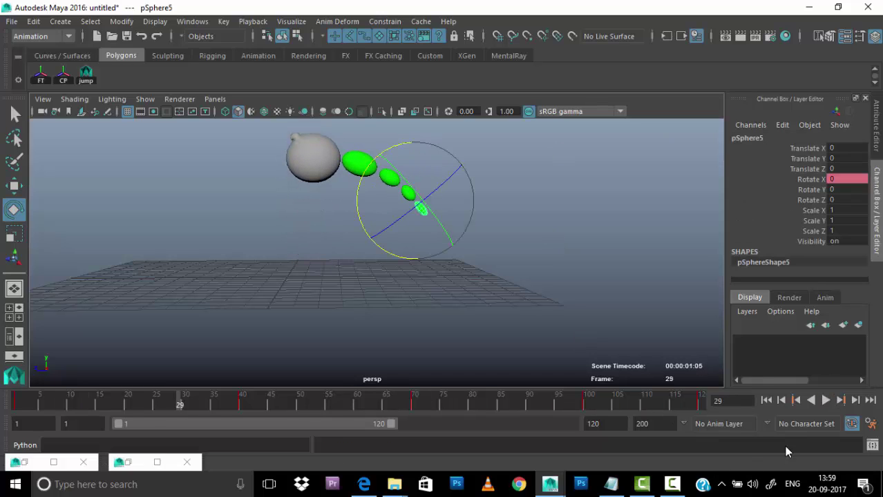
click(766, 400)
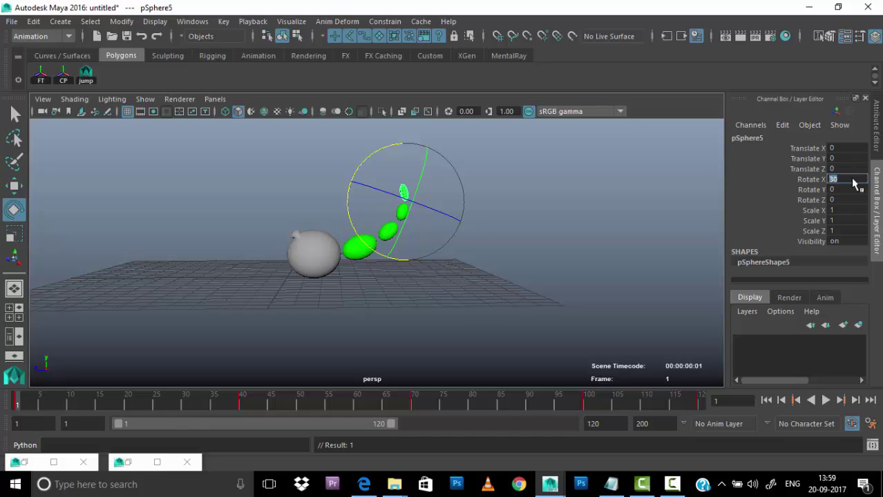
click(840, 401)
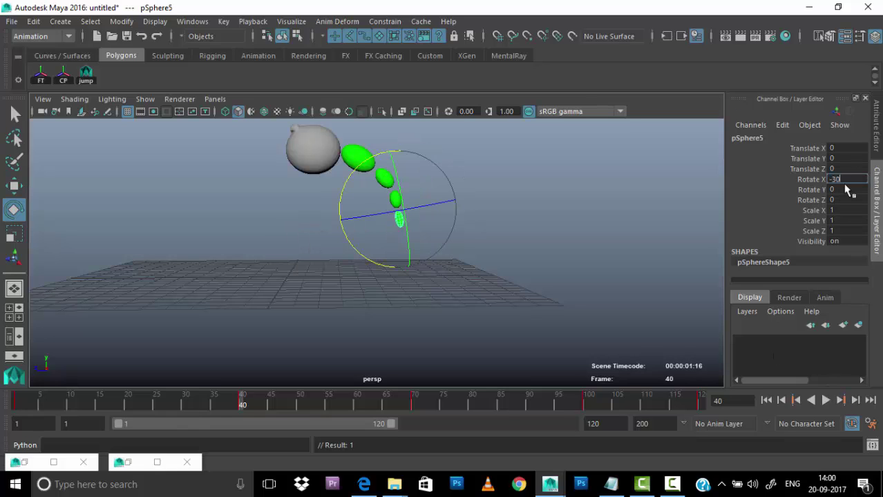
click(840, 401)
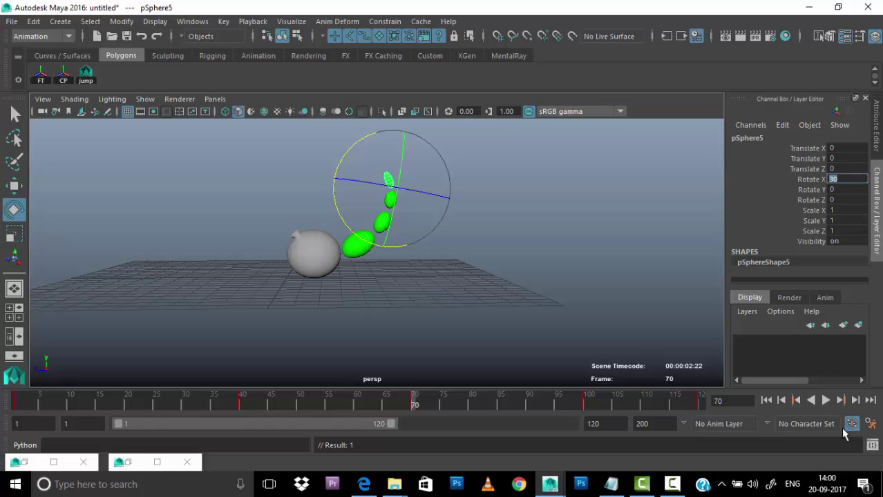
click(840, 401)
text(-30)
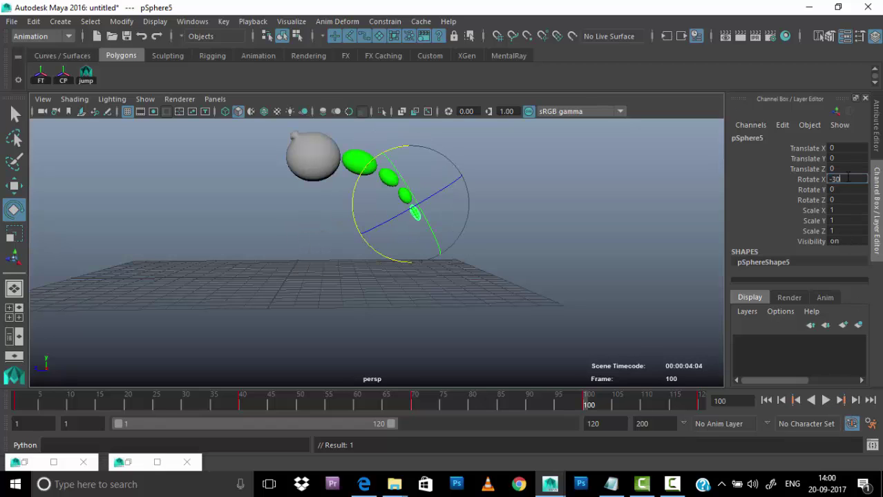
key(Return)
click(840, 401)
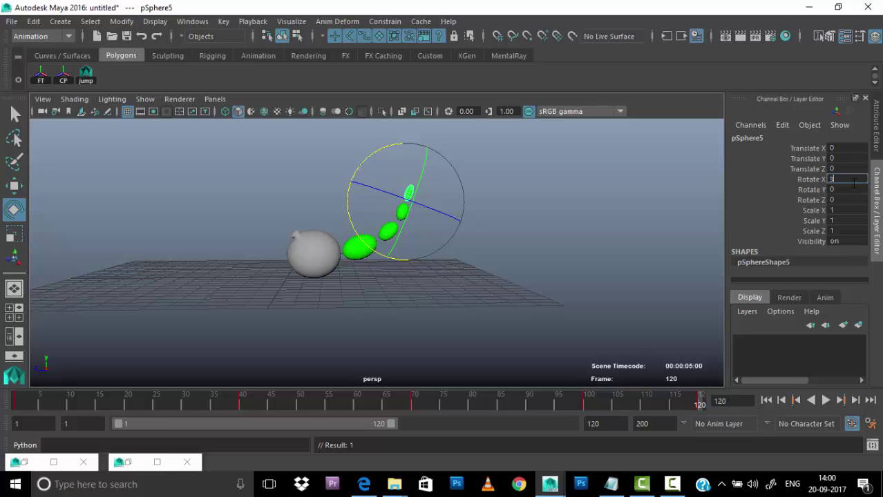
click(826, 401)
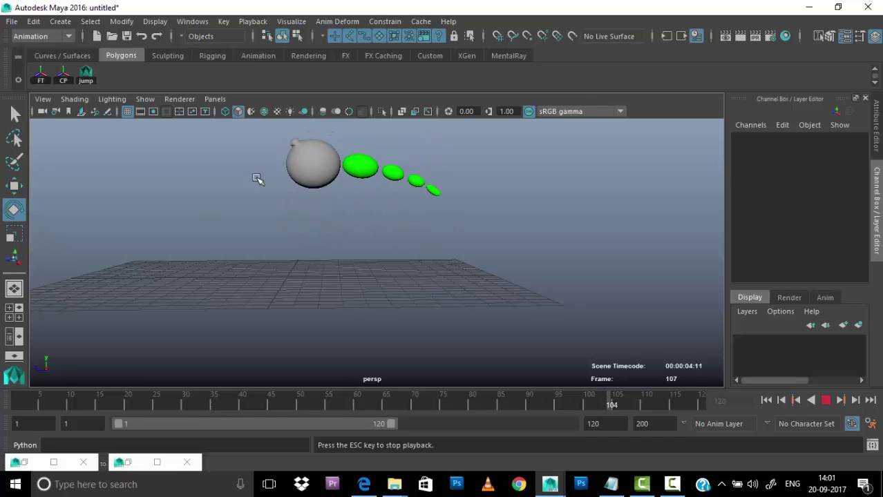
Read the follow-through notes, minimise Notepad, and reselect the ball in face mode in Maya
click(611, 485)
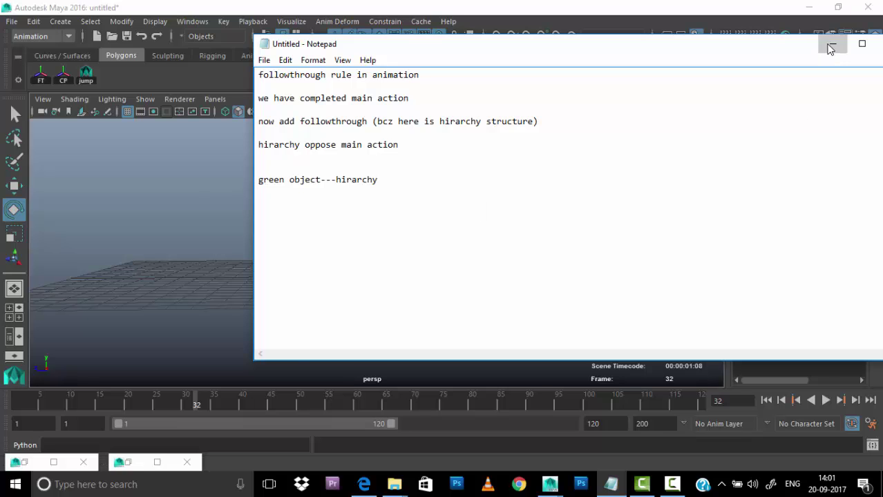
click(833, 43)
click(442, 201)
key(q)
right_drag(444, 201, 506, 321)
Assign the eye faces a new Lambert material coloured red
mouse_move(325, 187)
mouse_down()
mouse_move(487, 347)
mouse_move(434, 199)
mouse_up()
scroll(482, 271, up, 5)
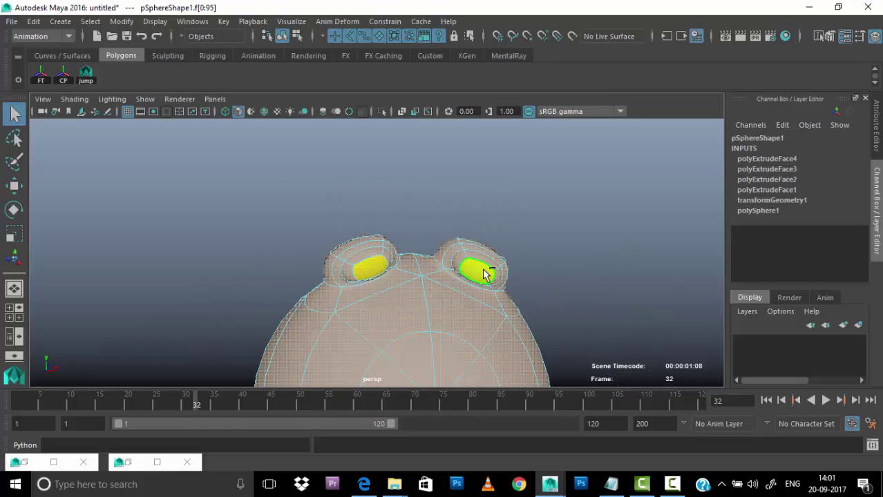
right_drag(551, 127, 571, 436)
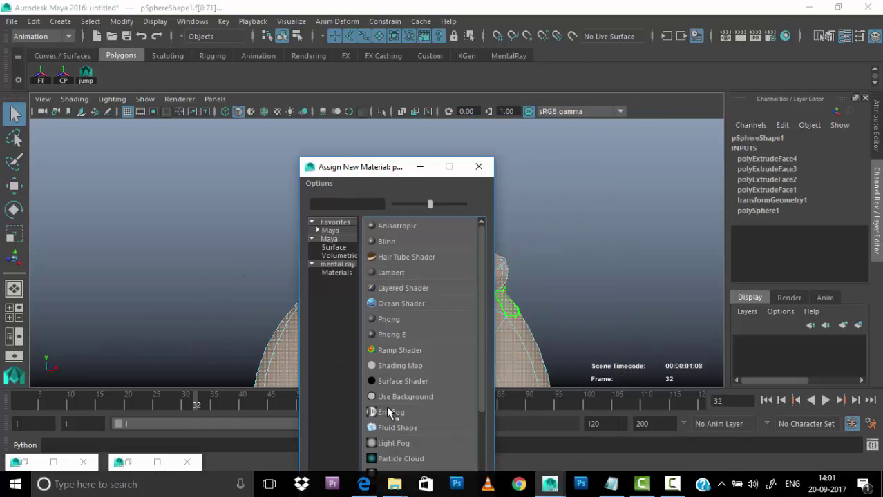
click(391, 273)
click(720, 284)
click(763, 247)
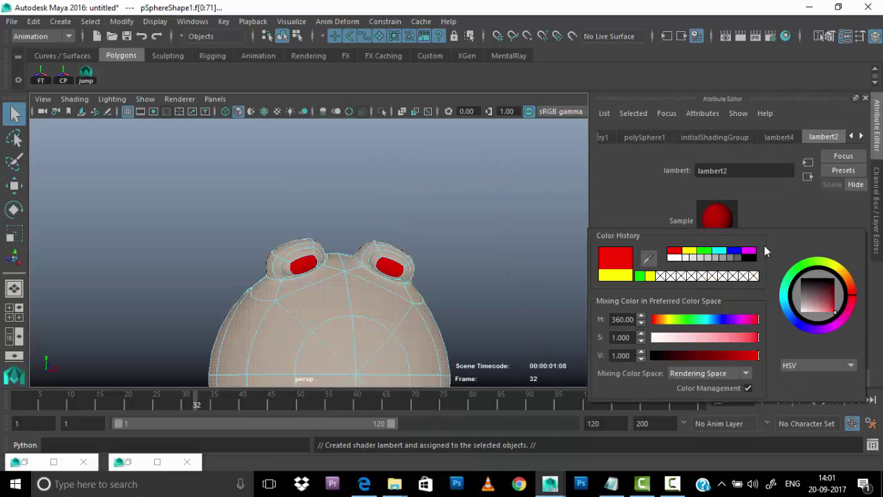
Assign the body faces a new Lambert material coloured blue
click(491, 207)
key(ctrl+z)
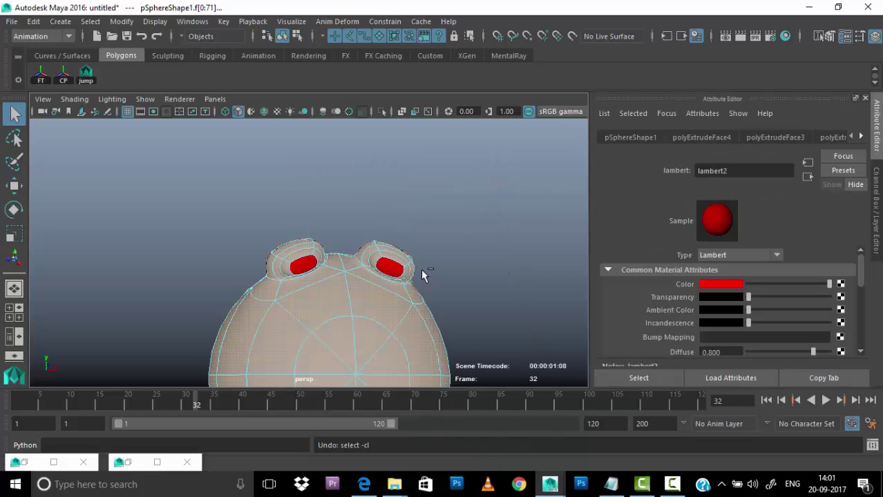
right_drag(407, 309, 404, 426)
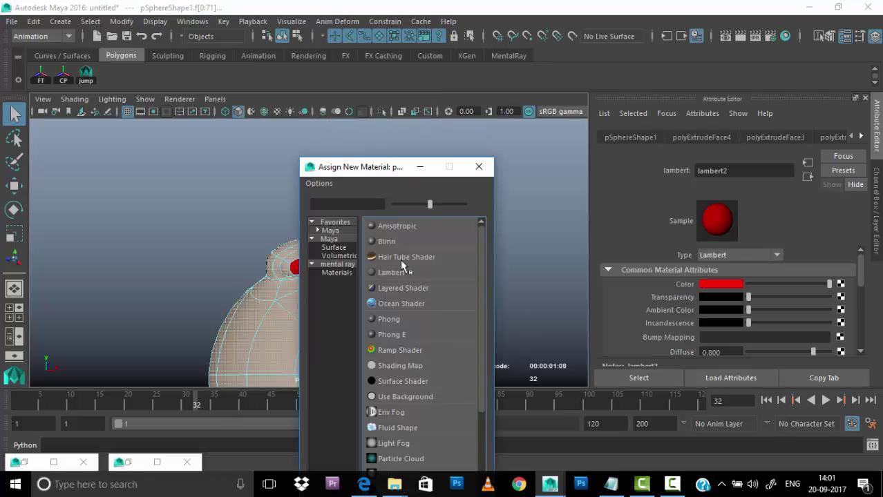
click(399, 274)
click(721, 284)
click(724, 254)
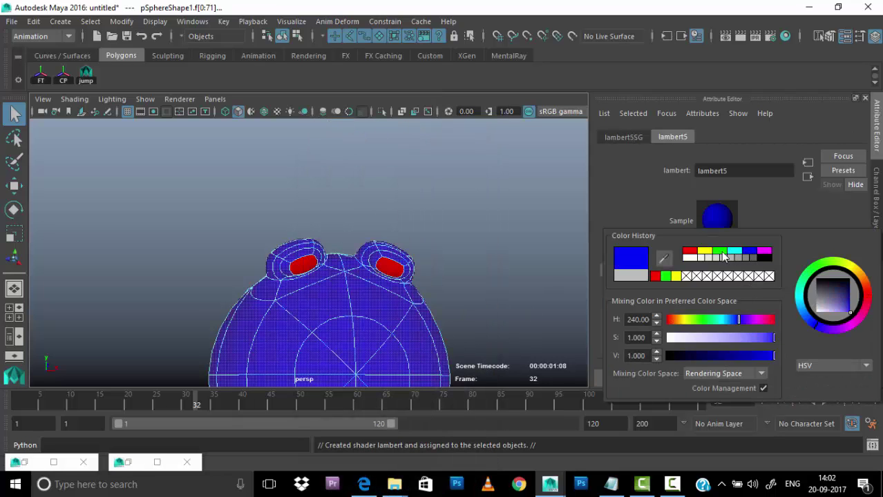
Deselect and orbit to inspect the red eyes and blue body, then bring up the notes
click(426, 268)
right_drag(361, 128, 428, 110)
alt+drag(428, 109, 416, 225)
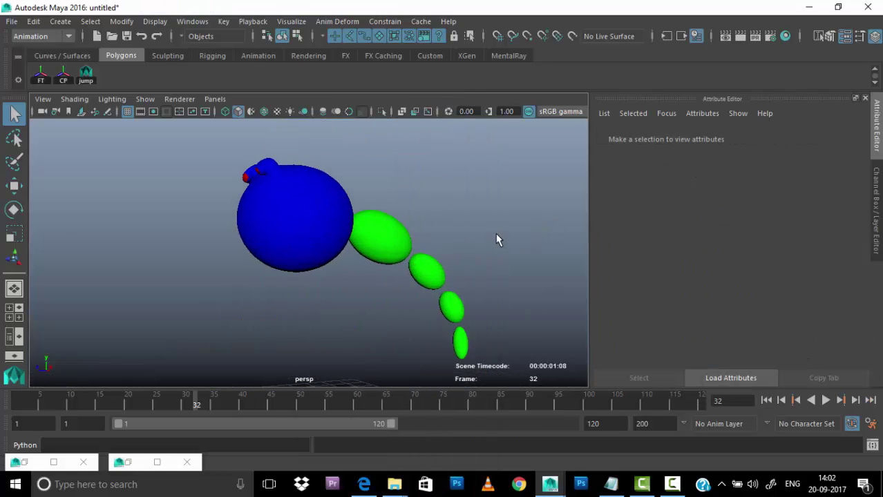
scroll(496, 233, up, 4)
click(611, 485)
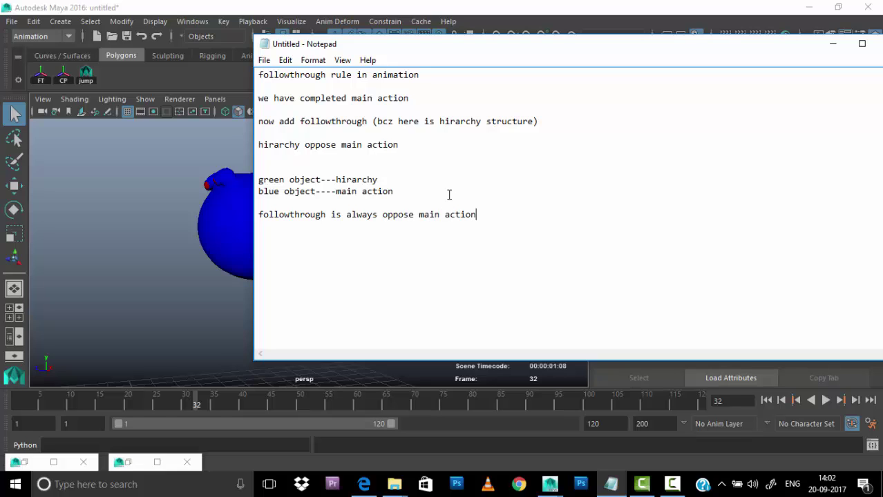
Minimise Notepad after adding the main-action notes to return to Maya
click(832, 44)
click(766, 400)
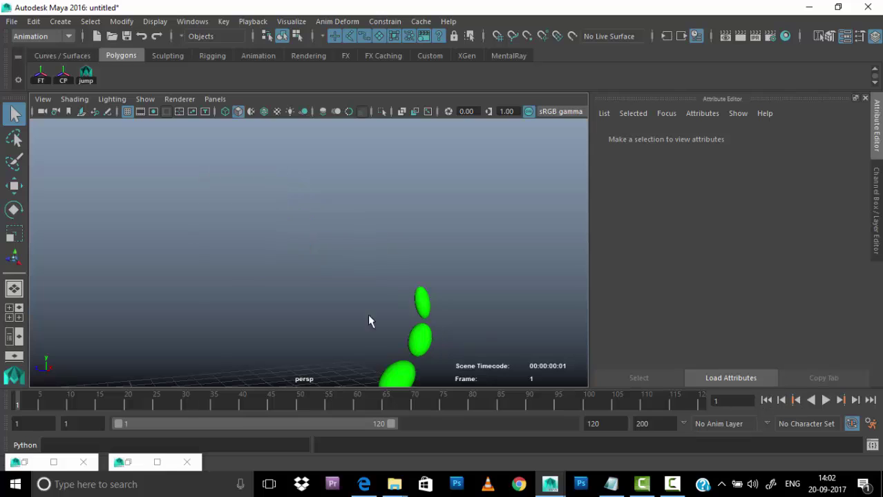
alt+middle_drag(368, 320, 409, 186)
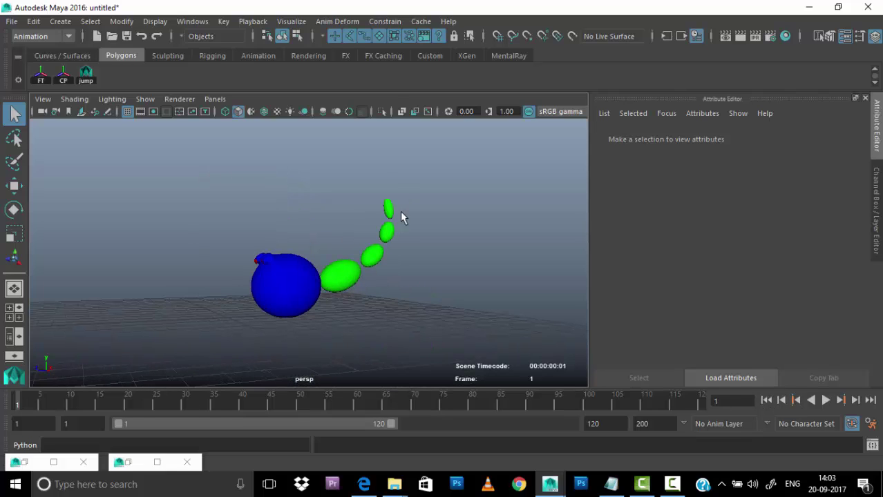
click(292, 288)
key(period)
click(483, 264)
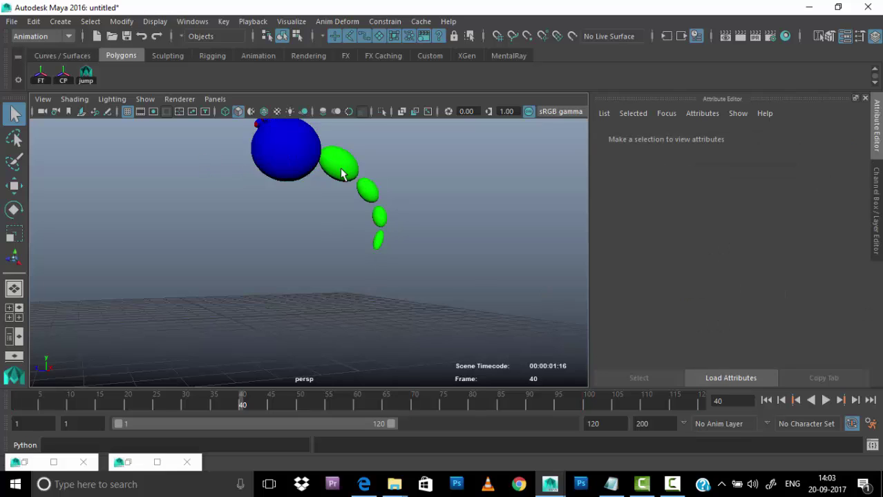
click(275, 150)
click(840, 400)
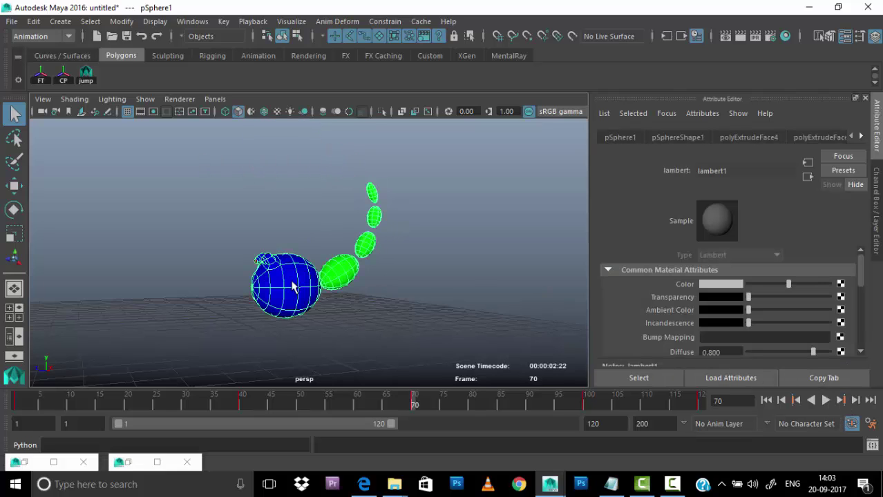
click(840, 401)
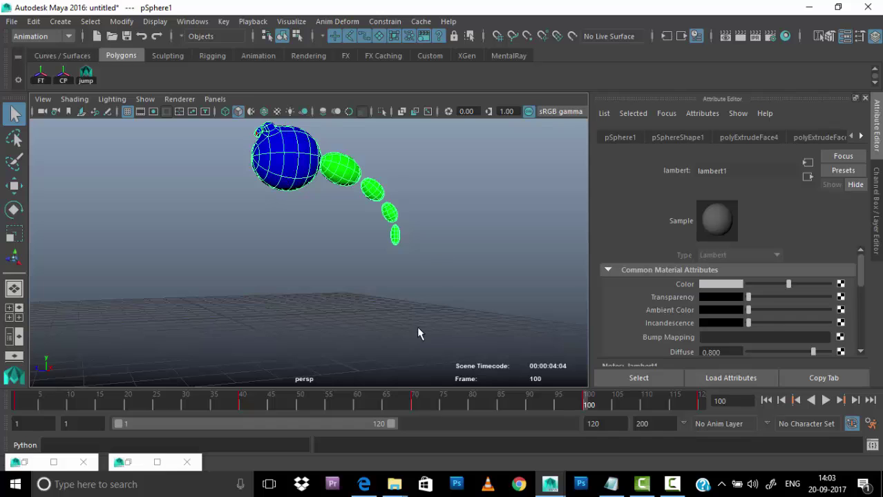
key(alt+v)
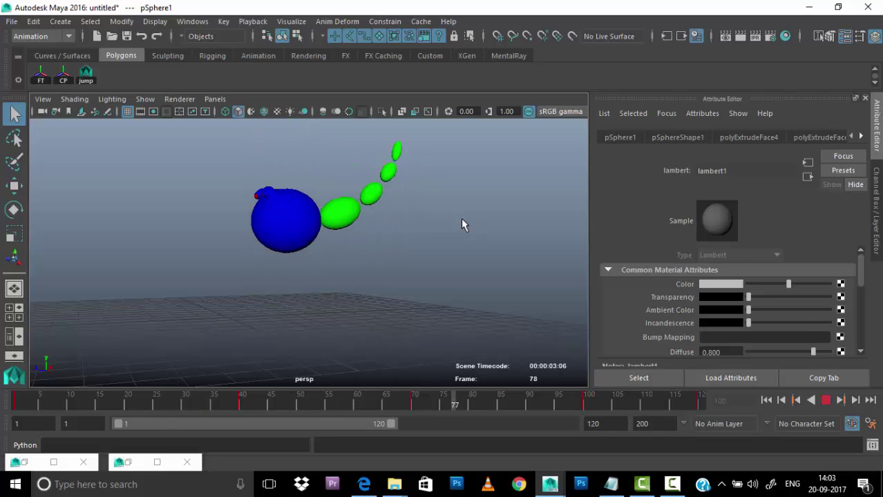
click(826, 401)
click(404, 260)
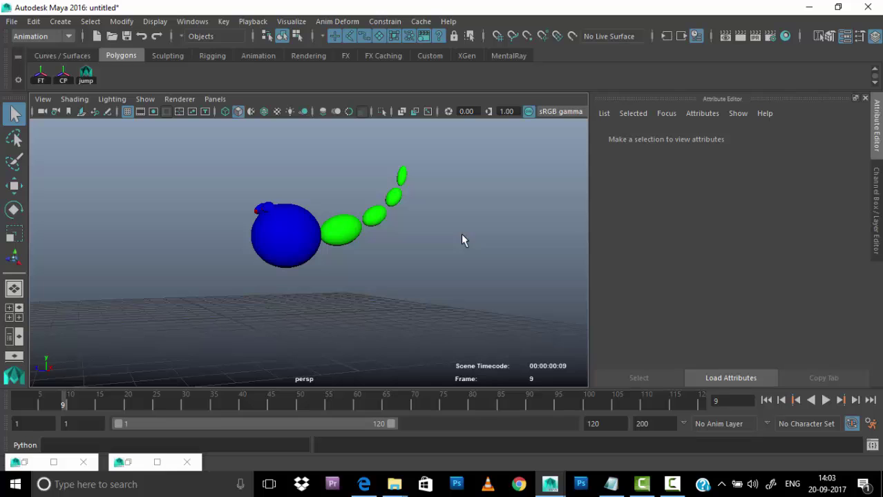
Check the scene list and notes windows, then return to the Maya scene
double_click(128, 462)
click(812, 8)
click(611, 484)
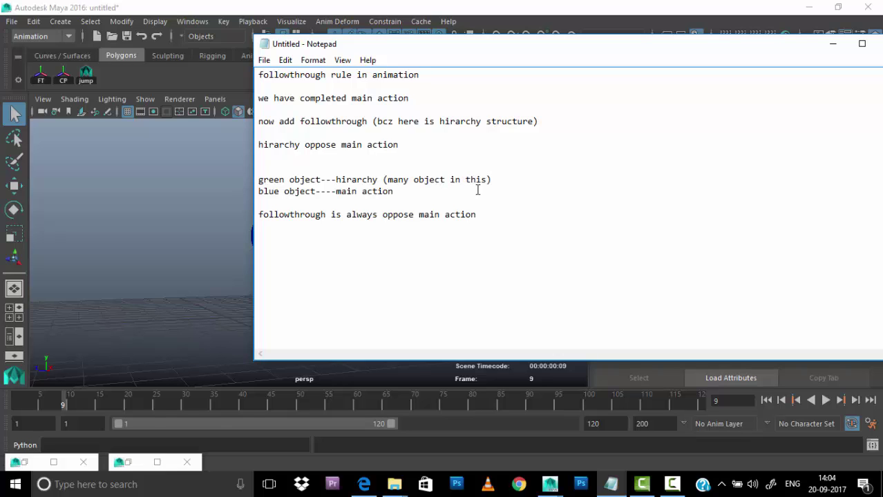
click(833, 43)
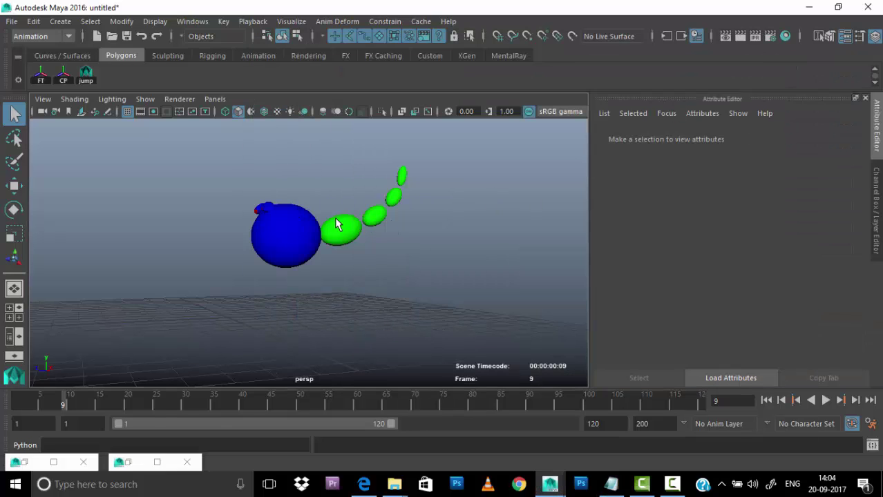
click(402, 178)
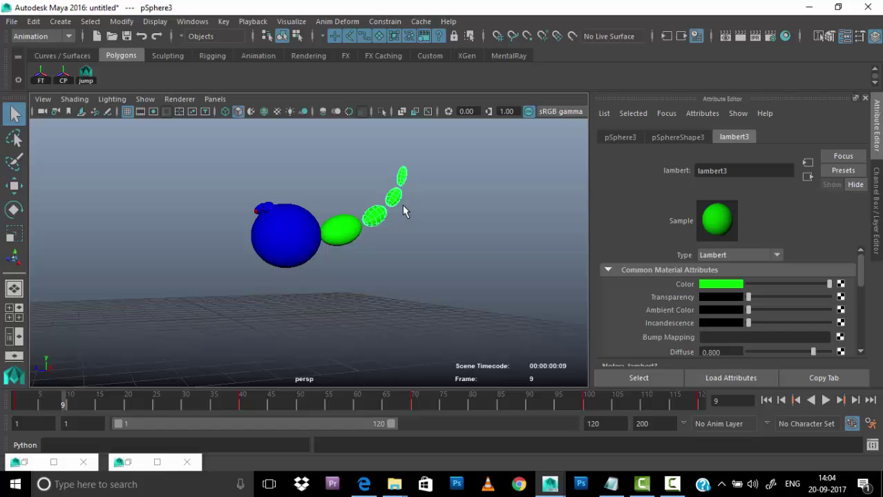
click(443, 177)
Add the delayed-hierarchy note in Notepad, then select all four green tail spheres
click(611, 485)
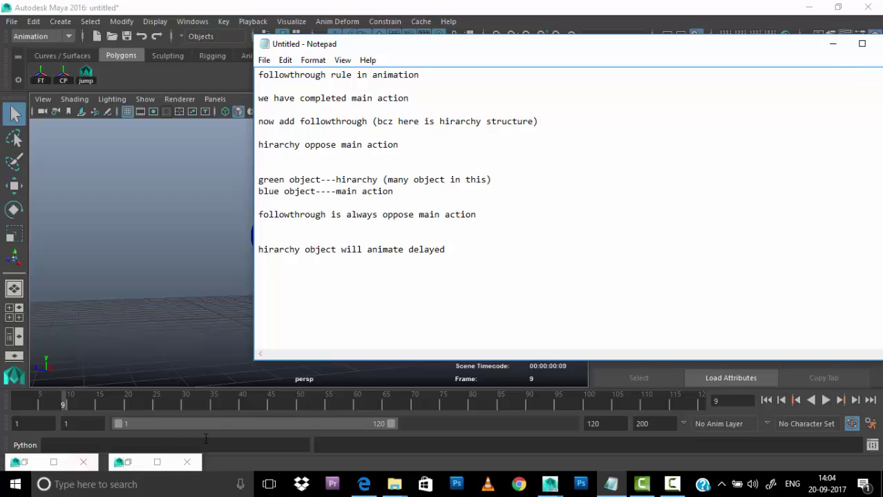
click(833, 44)
click(348, 234)
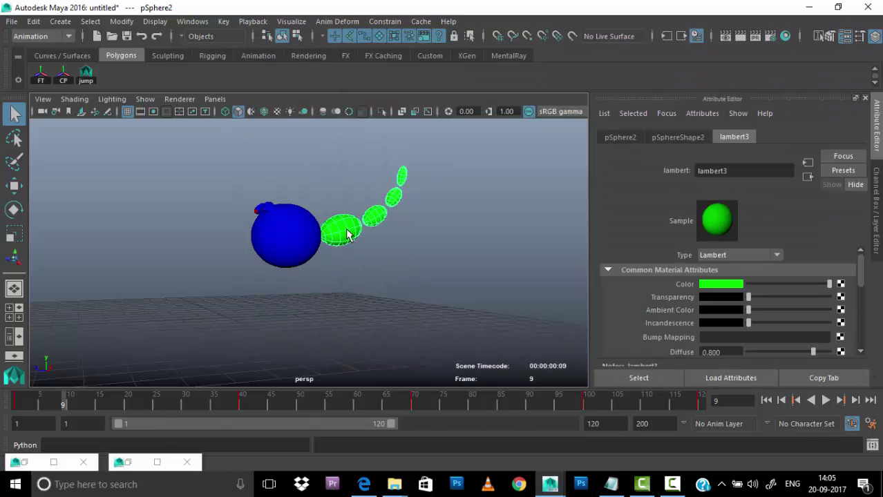
shift+click(390, 201)
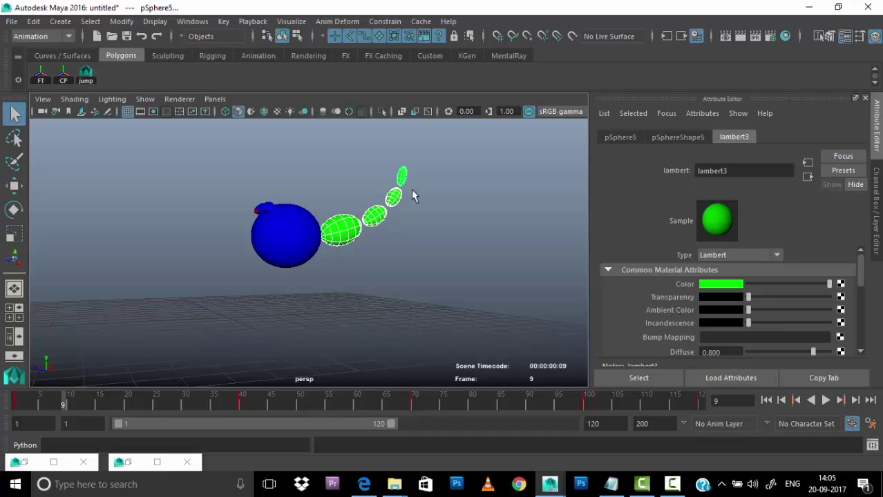
In the Graph Editor, try shifting the three lower tail spheres' keys later, then undo
double_click(24, 462)
click(664, 34)
alt+right_drag(429, 194, 382, 207)
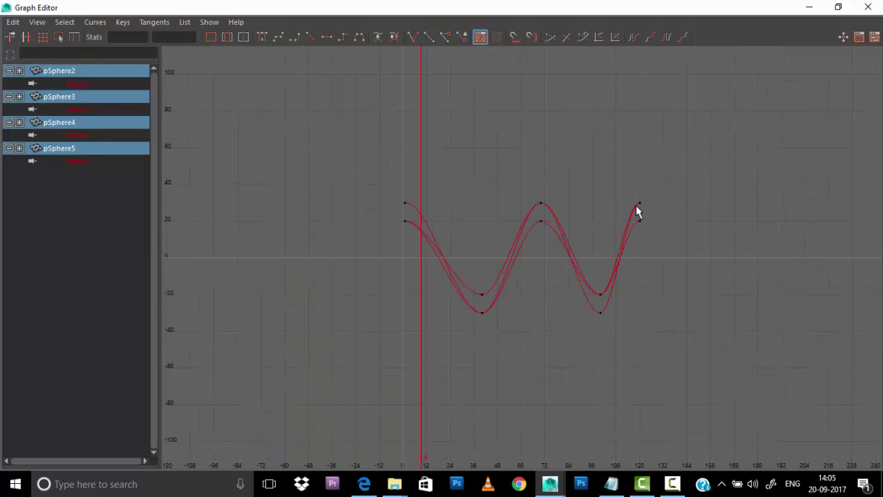
drag(90, 12, 527, 43)
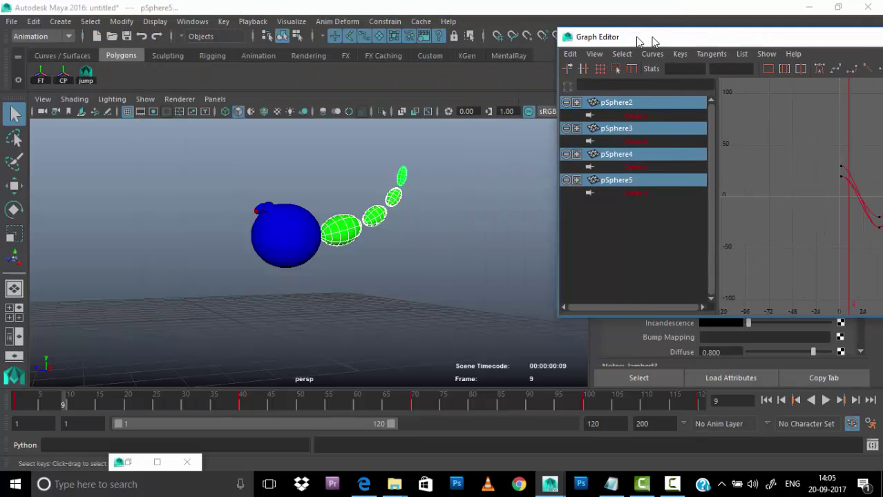
ctrl+click(507, 110)
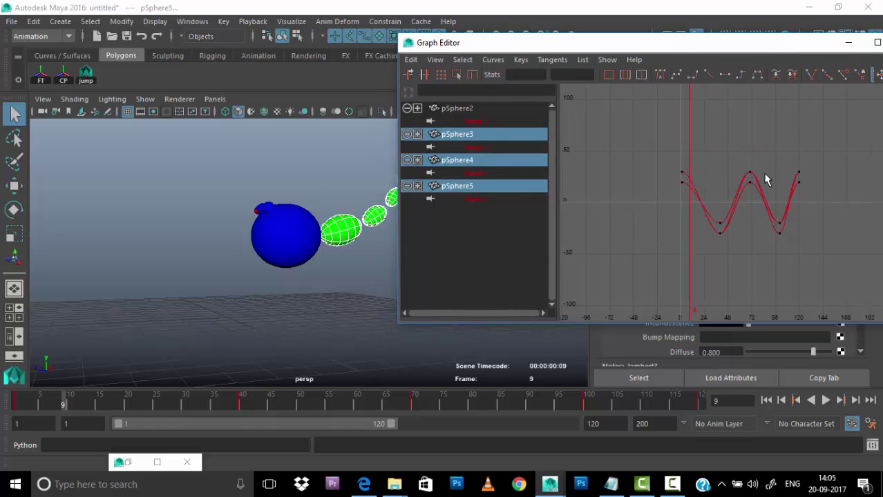
drag(836, 151, 671, 244)
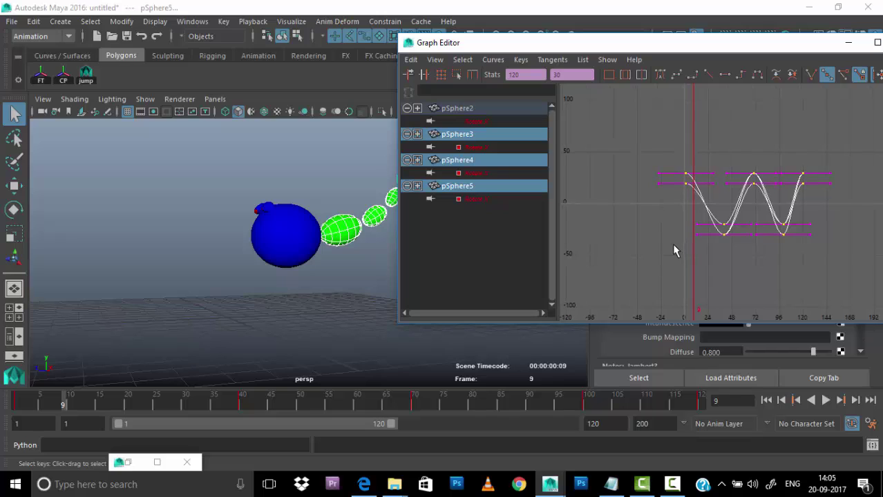
key(w)
mouse_move(668, 233)
alt+middle_down()
mouse_move(651, 233)
mouse_move(650, 221)
mouse_move(664, 222)
alt+middle_up()
key(ctrl+z)
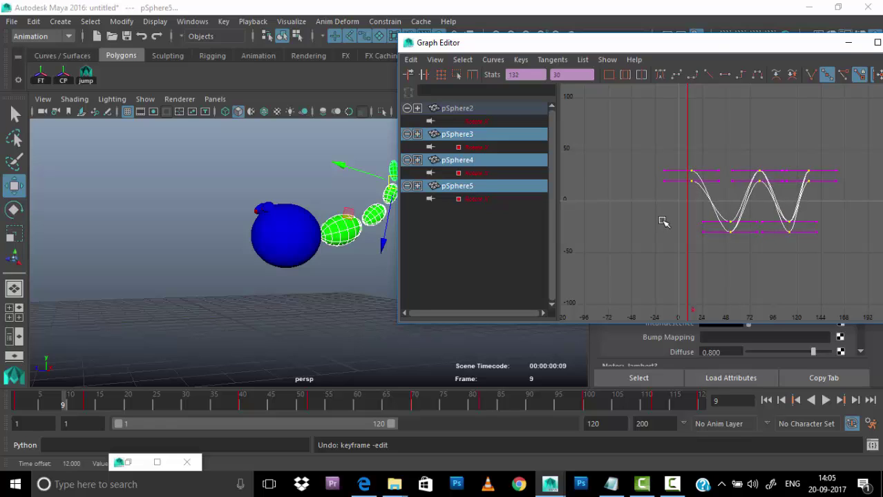
Delay the last two spheres' keys, then the tip sphere's keys, about 10 frames each, and play
ctrl+click(468, 136)
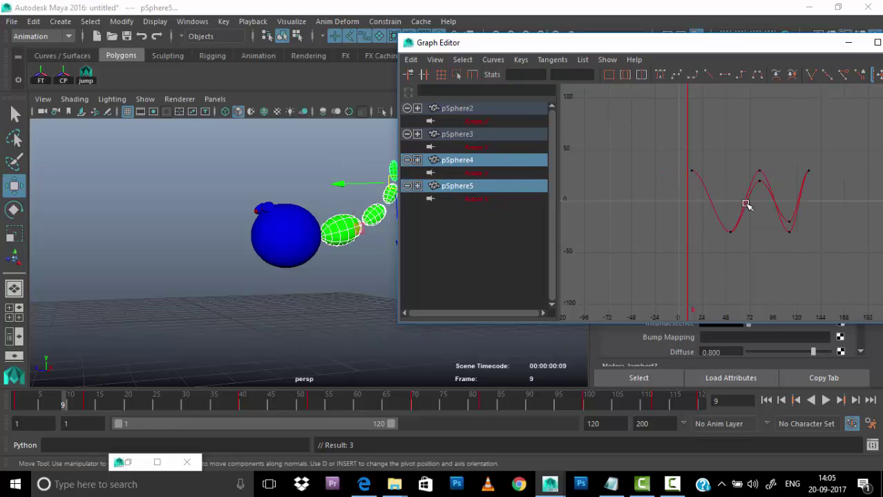
drag(838, 166, 680, 260)
shift+middle_drag(676, 228, 687, 231)
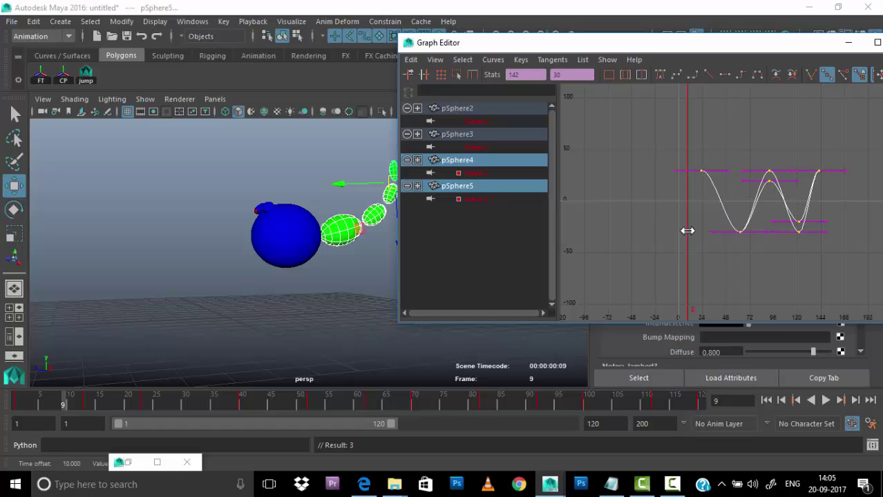
ctrl+click(474, 166)
drag(857, 148, 662, 236)
shift+middle_drag(662, 235, 674, 235)
click(849, 42)
click(826, 400)
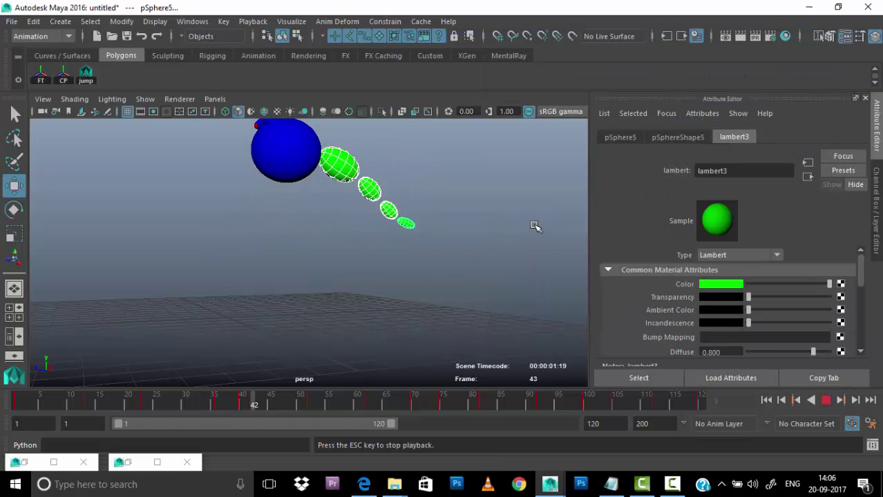
mouse_move(537, 220)
alt+mouse_down()
mouse_move(404, 261)
mouse_move(477, 264)
alt+mouse_up()
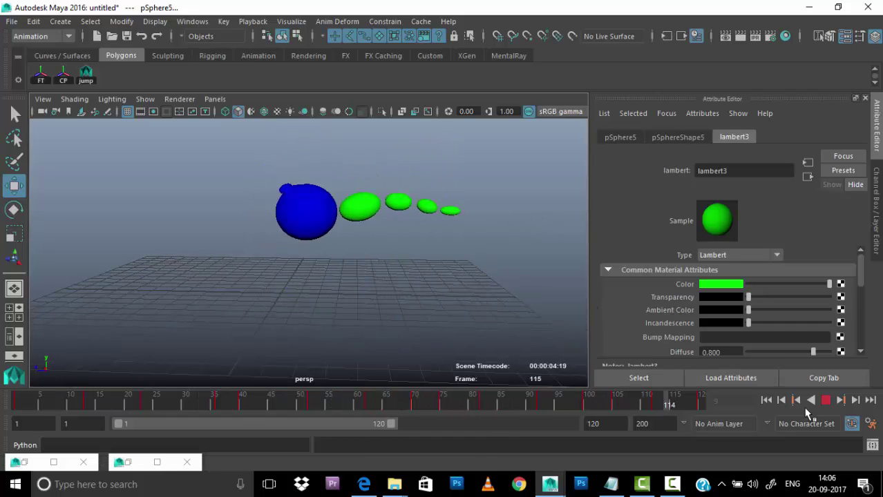
Set the tail curves' Post and Pre Infinity to Cycle with infinity display turned on
click(825, 400)
drag(455, 128, 337, 222)
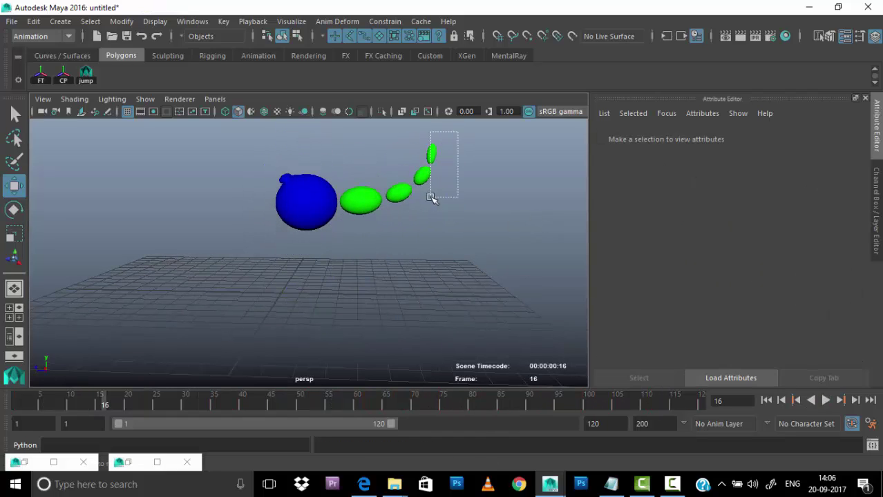
click(27, 464)
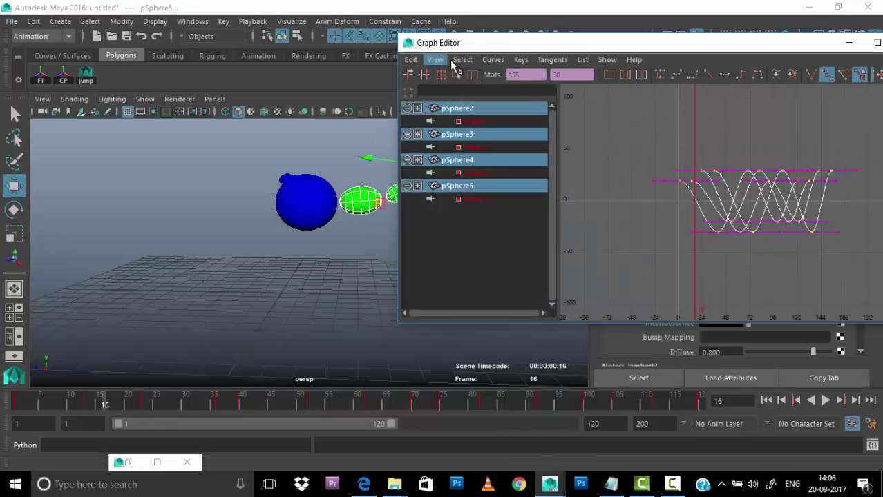
click(492, 59)
mouse_move(515, 96)
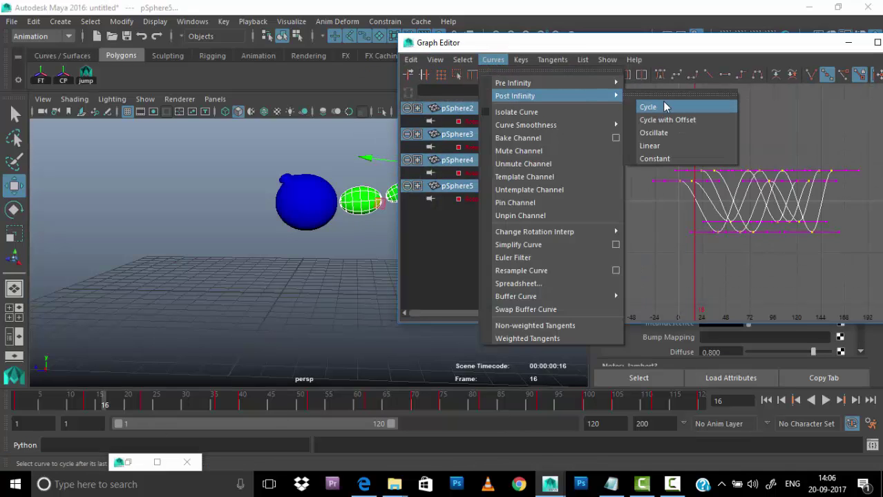
click(665, 107)
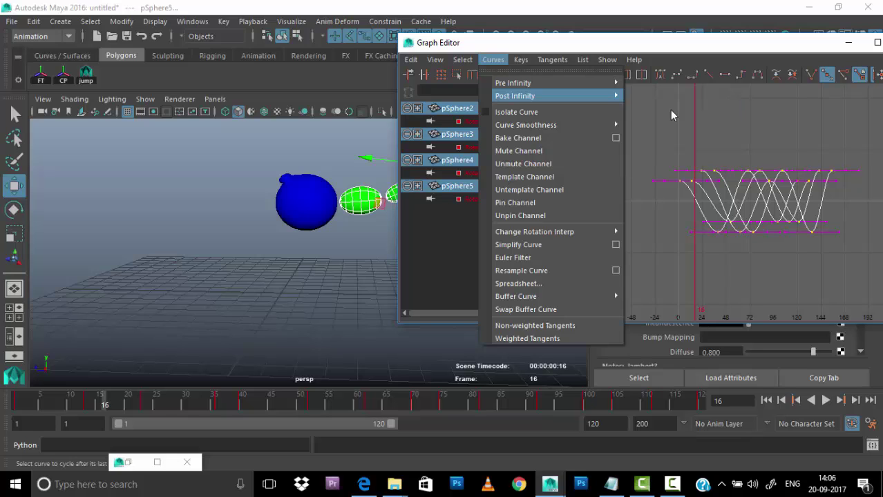
click(435, 60)
mouse_move(515, 96)
click(429, 223)
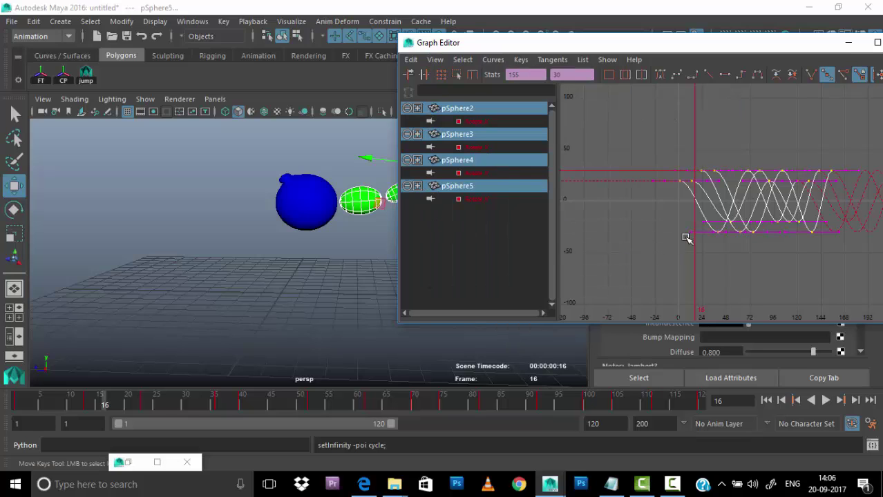
click(493, 60)
click(648, 94)
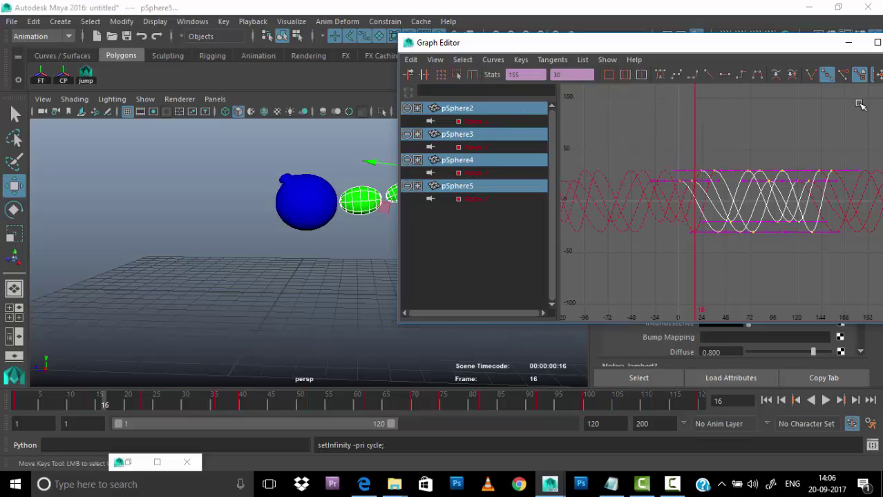
Play back and stretch the playback range to end at frame 180
click(848, 42)
key(alt+v)
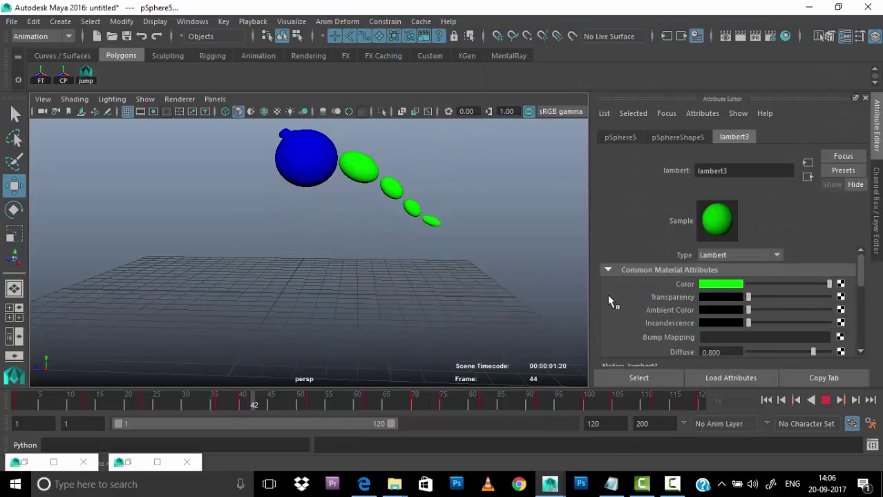
drag(393, 424, 526, 424)
Set the ball's Translate Y curve to cycle with Post and Pre Infinity in the Graph Editor
click(325, 278)
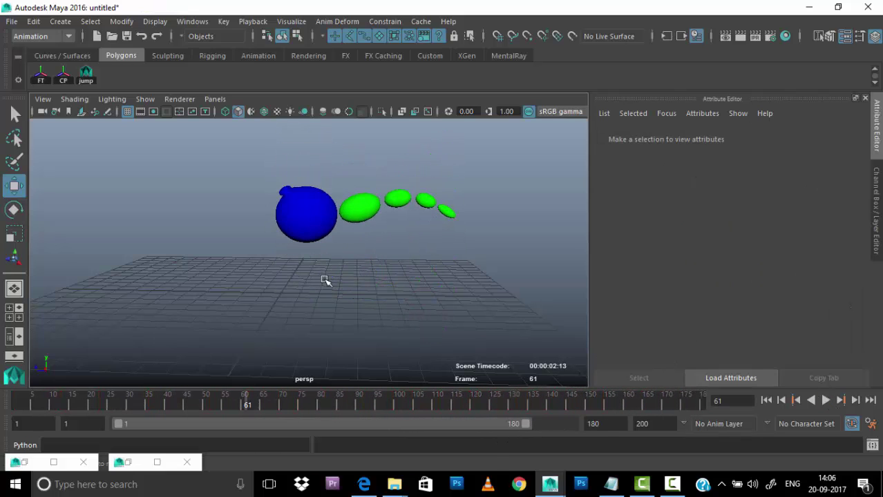
click(331, 227)
click(58, 460)
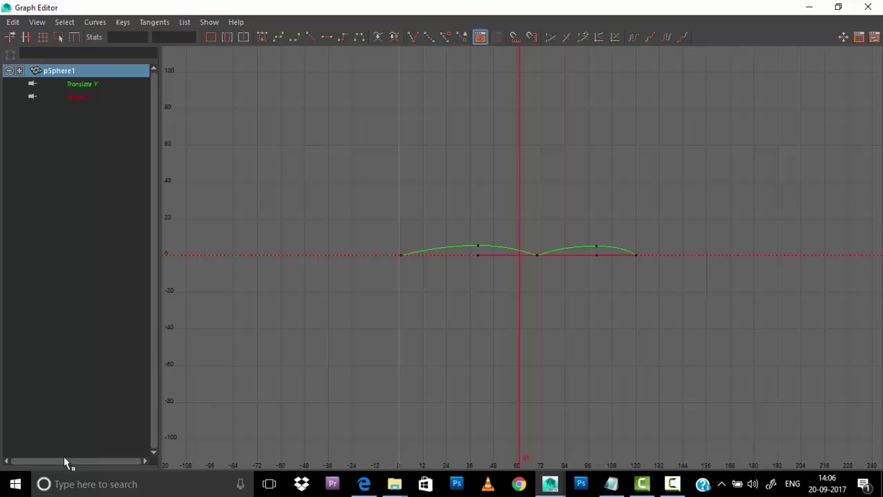
click(421, 235)
drag(354, 187, 721, 329)
key(f)
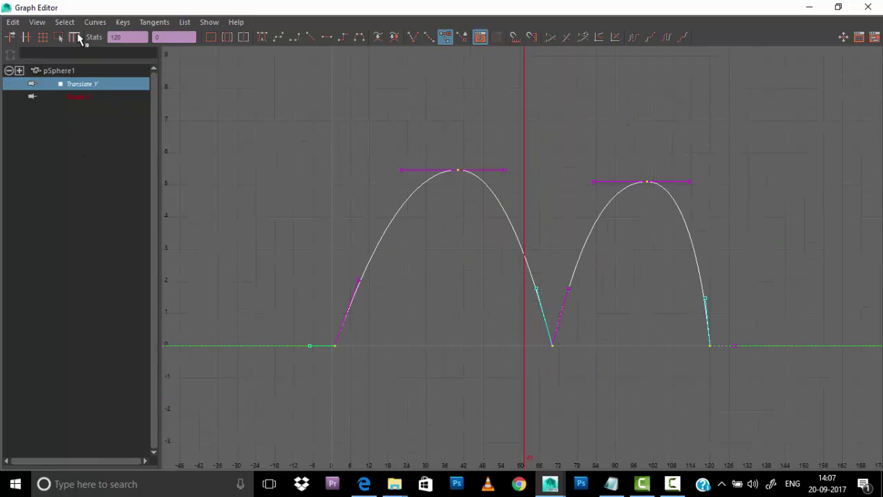
click(95, 21)
click(260, 69)
click(95, 21)
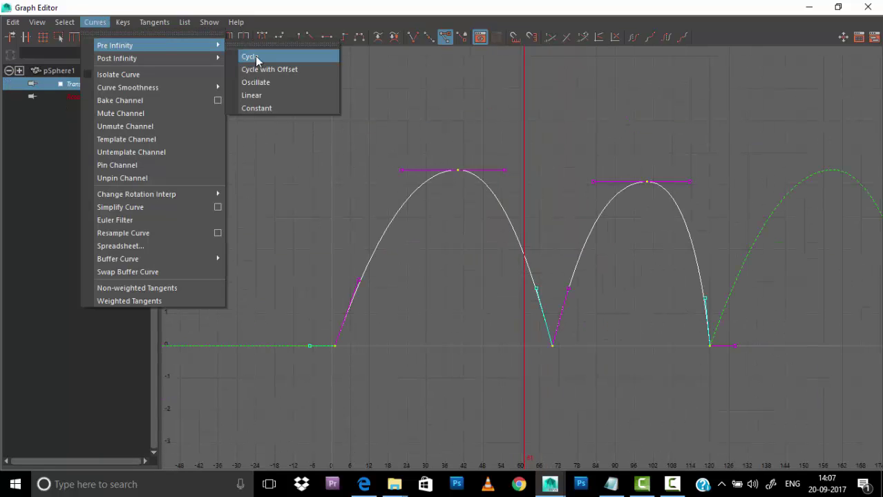
click(250, 56)
click(810, 7)
Play, set the playback end time to 500, and view the scene full-window
key(alt+v)
click(518, 233)
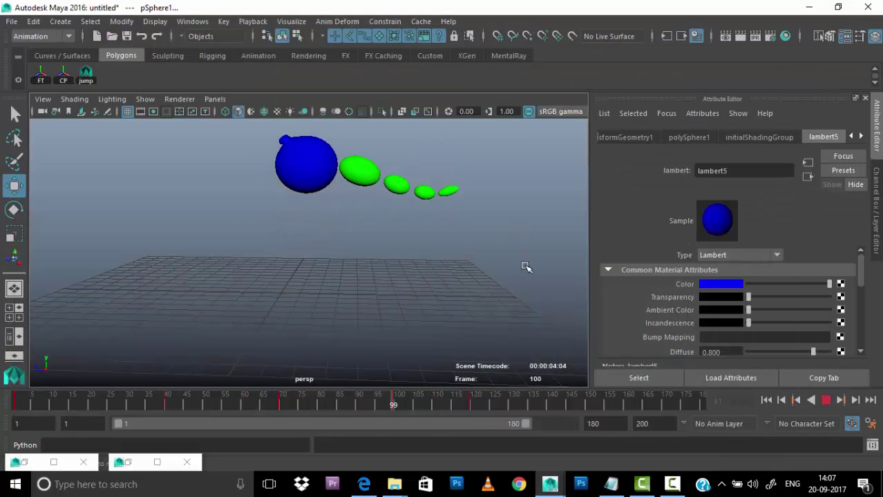
double_click(593, 423)
text(500)
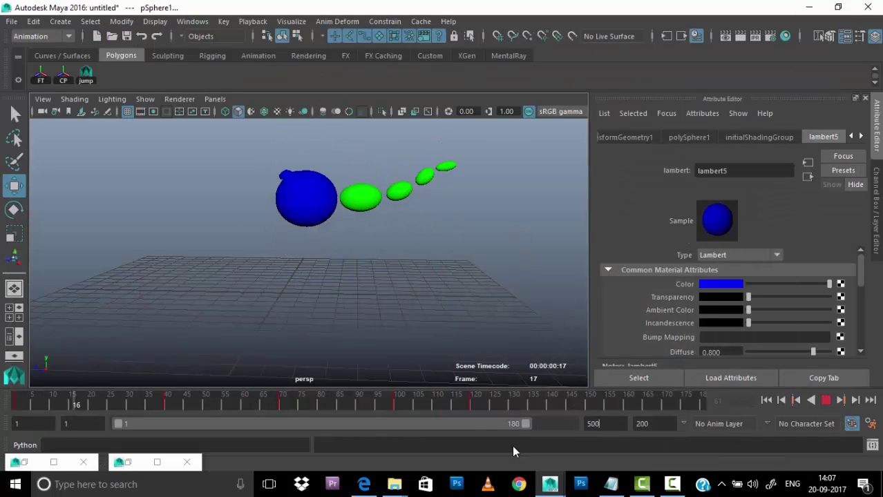
key(Return)
key(ctrl+space)
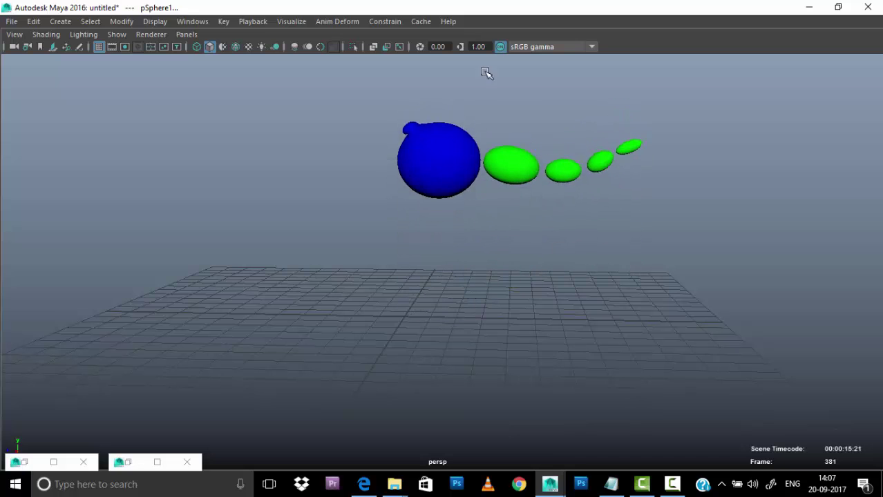
Stop playback with the full interface restored and select the tail spheres down to the tip
key(ctrl+space)
click(826, 400)
click(486, 181)
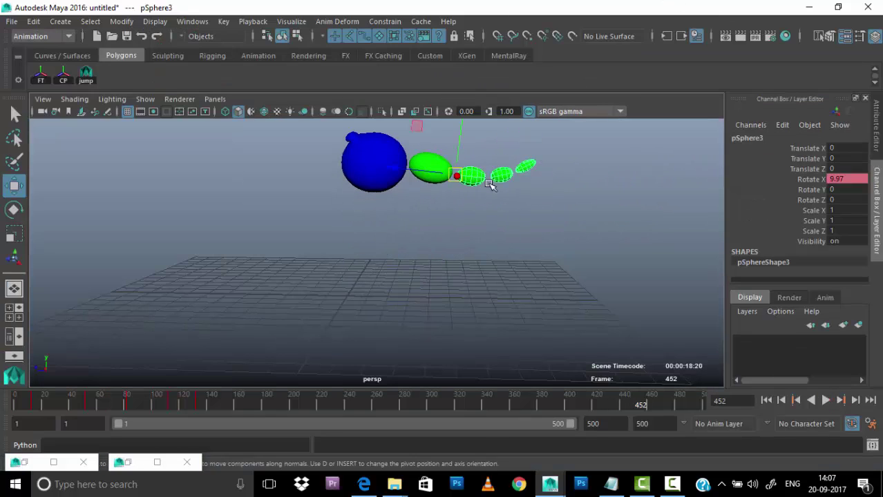
key(q)
key(Down)
key(Down)
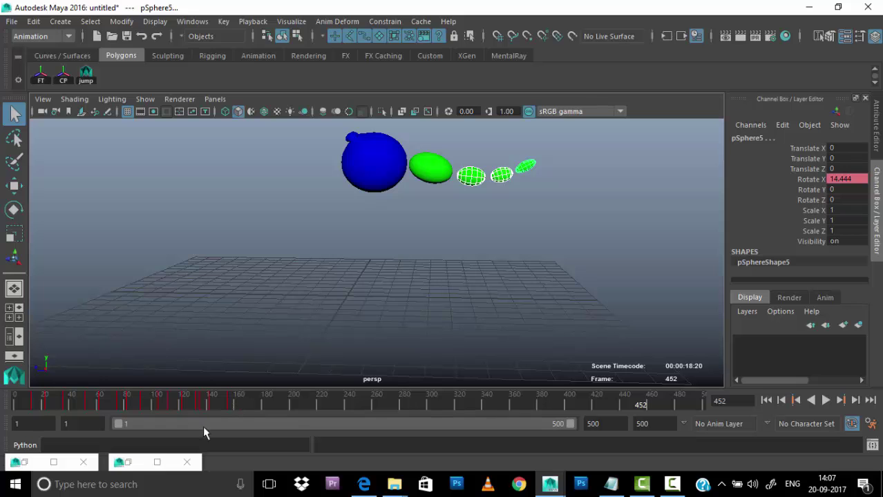
Frame and zoom the tail rotation curves in the Graph Editor, set beside an orbited viewport
click(132, 462)
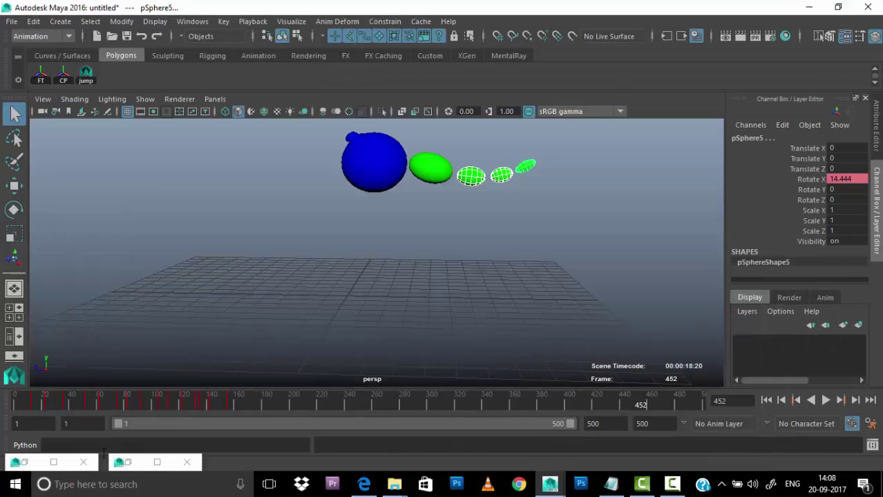
click(28, 462)
key(f)
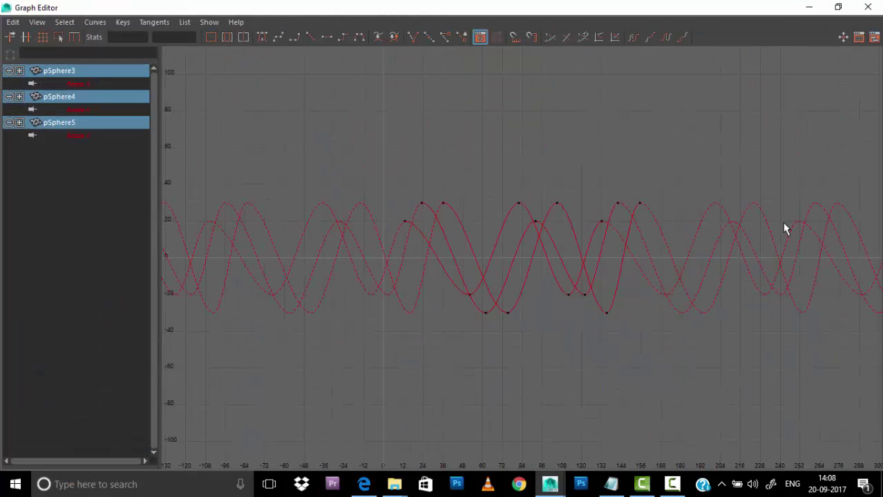
alt+right_drag(654, 286, 653, 200)
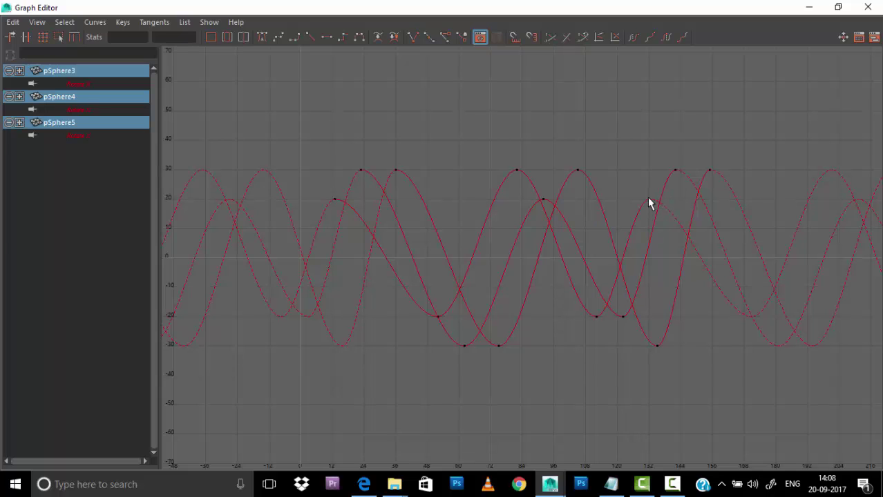
double_click(759, 7)
mouse_move(217, 279)
alt+mouse_down()
mouse_move(126, 316)
mouse_move(264, 337)
mouse_move(327, 324)
mouse_move(331, 333)
alt+mouse_up()
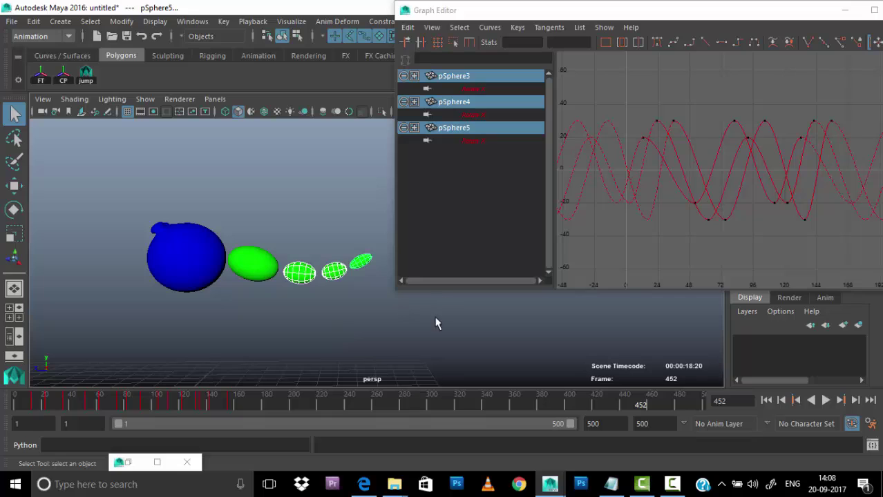
mouse_move(373, 304)
alt+mouse_down()
mouse_move(314, 328)
mouse_move(324, 308)
alt+mouse_up()
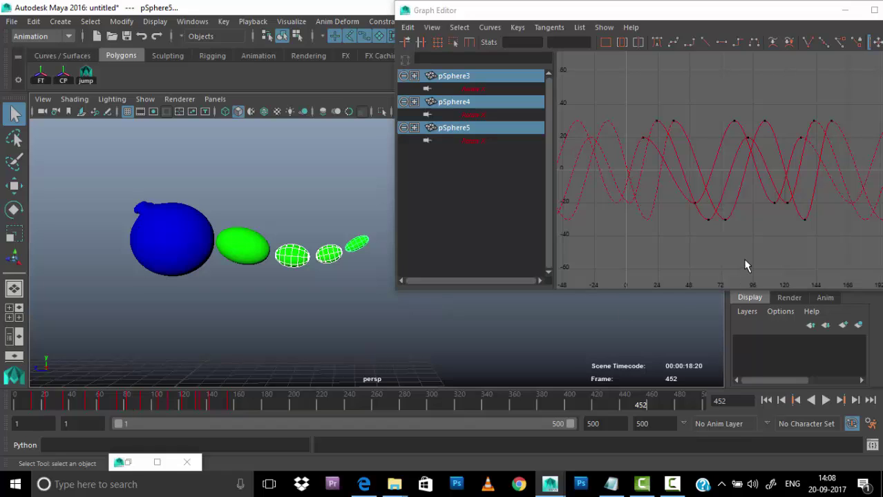
Shift the boxed tail rotation keys five frames earlier
click(725, 218)
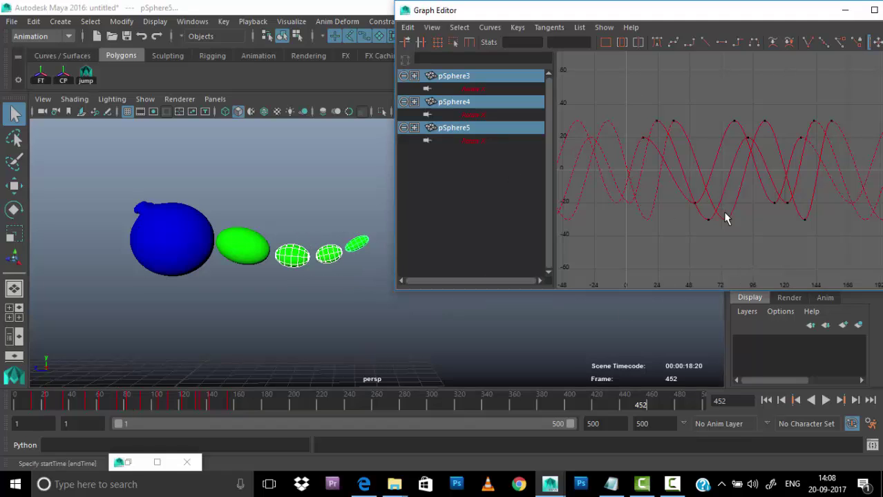
drag(632, 271, 633, 270)
key(w)
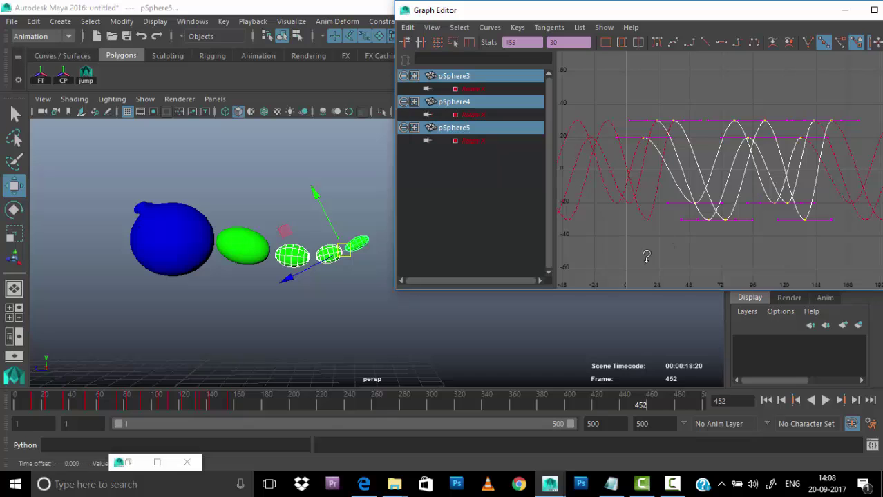
shift+middle_drag(646, 257, 640, 263)
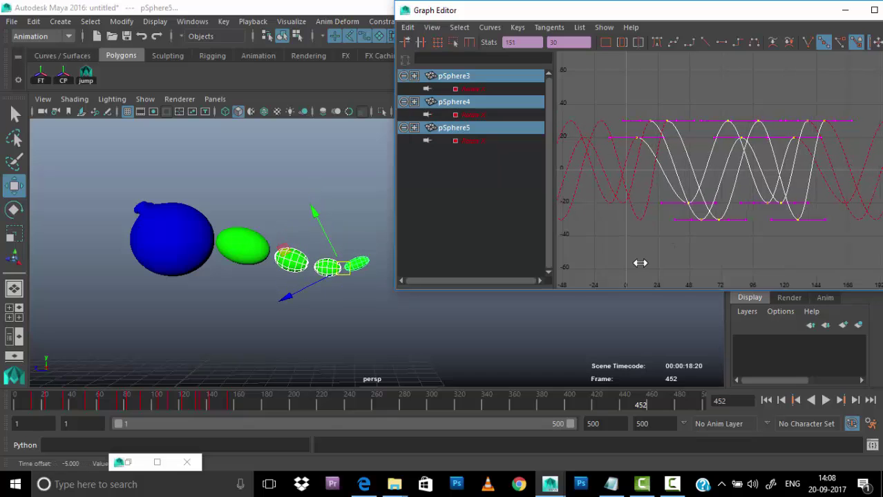
Hide pSphere4 and pSphere5 so only pSphere3's Rotate X curve is displayed
ctrl+click(475, 78)
ctrl+click(478, 102)
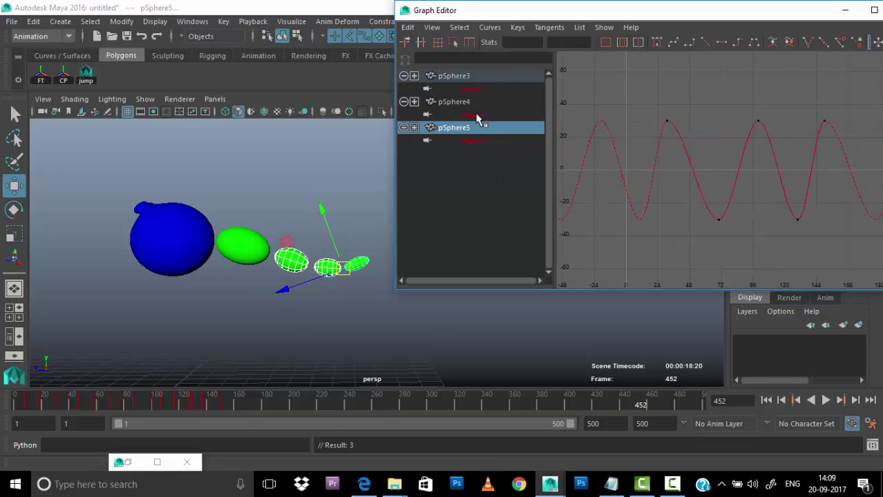
click(354, 318)
click(291, 259)
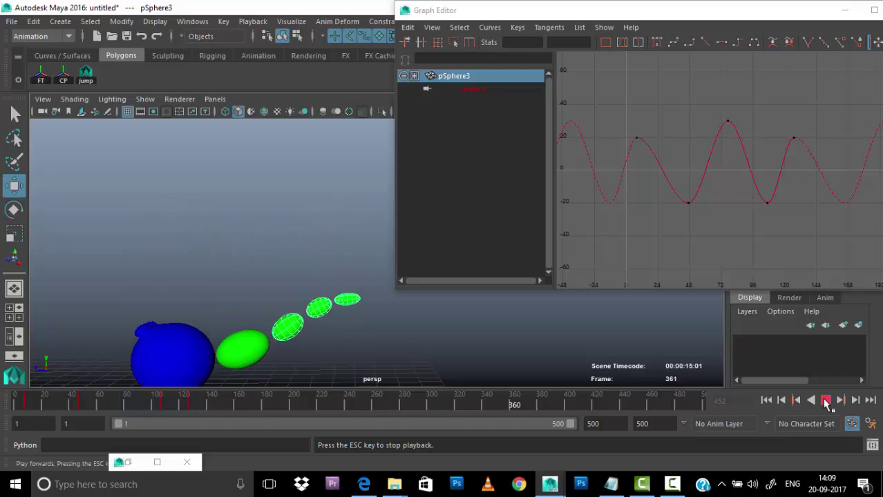
Raise pSphere3's peak keys to about 38 and lower its troughs to about -26
click(826, 401)
click(318, 272)
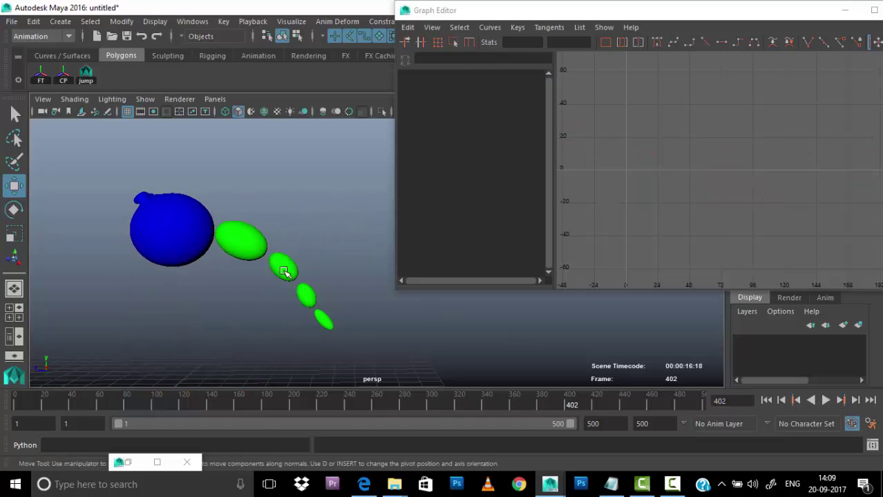
click(286, 261)
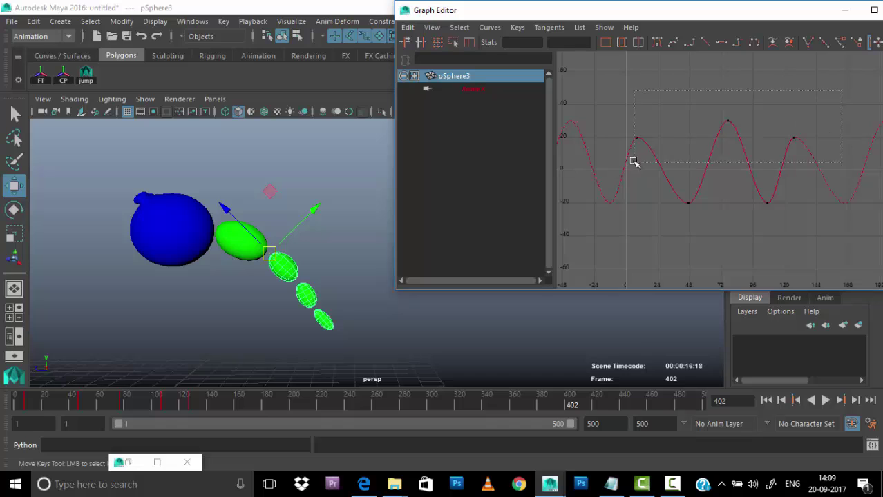
drag(841, 91, 635, 163)
click(772, 401)
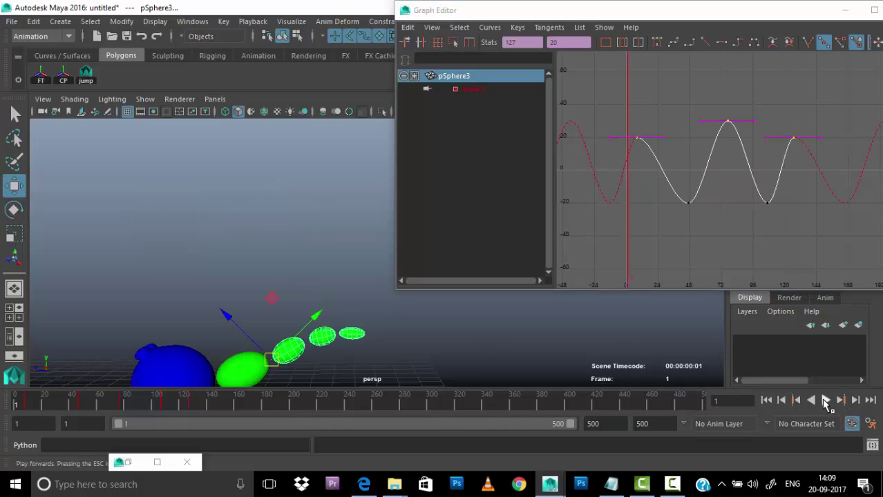
click(842, 401)
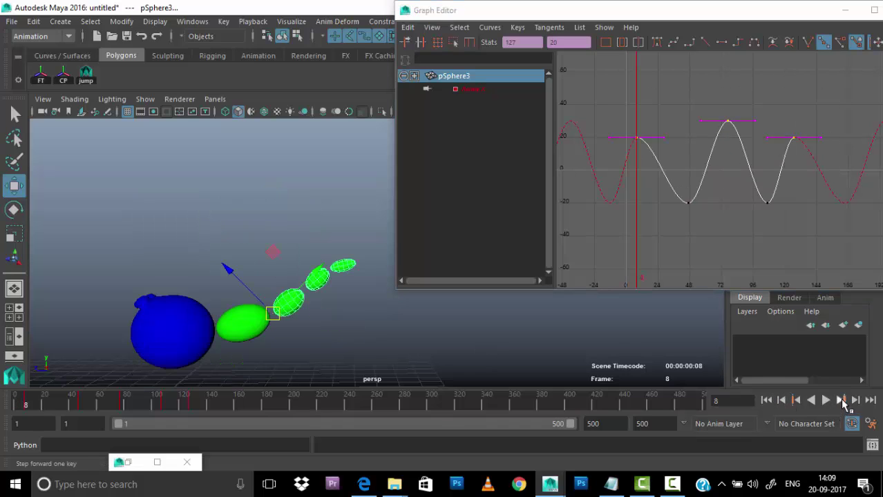
shift+middle_drag(718, 179, 708, 145)
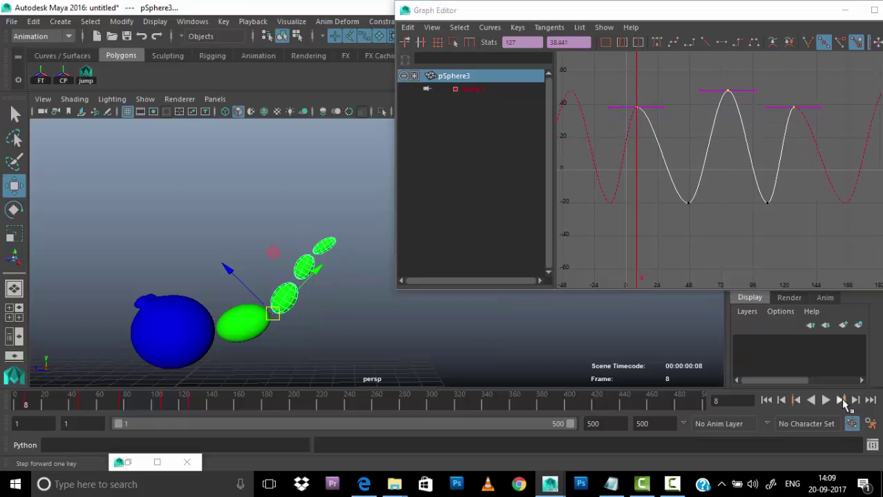
click(841, 401)
drag(811, 175, 628, 237)
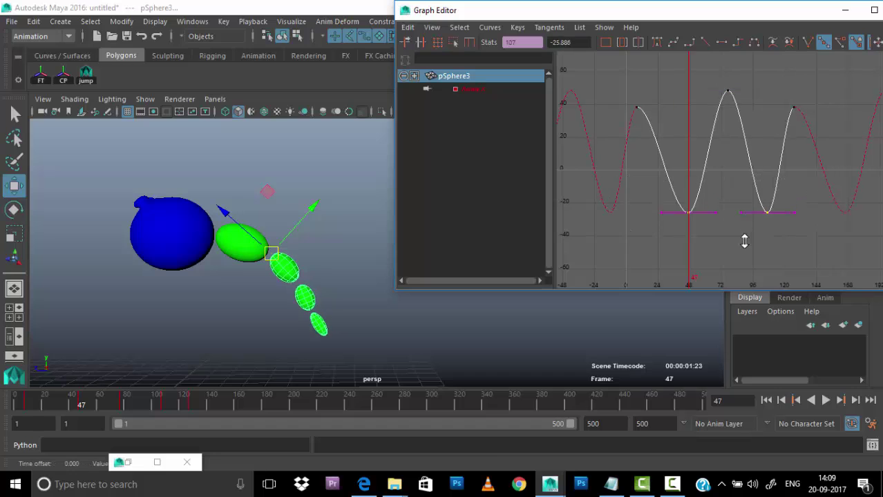
shift+middle_drag(743, 228, 741, 258)
Raise pSphere4's peak keys to about 46 and lower its troughs to about -33
click(297, 304)
click(796, 400)
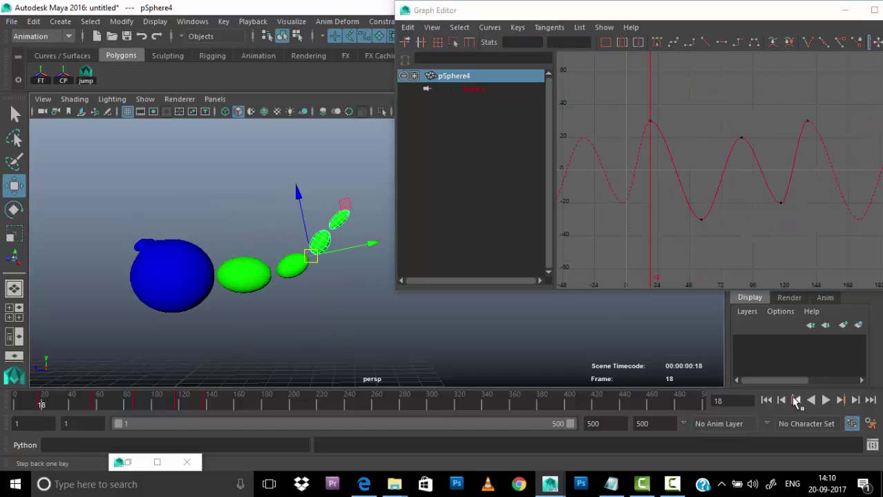
click(796, 401)
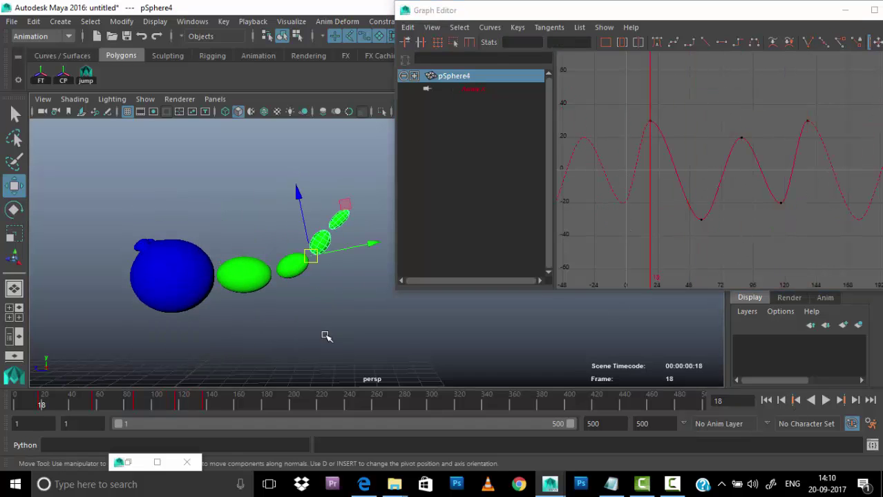
drag(856, 96, 653, 169)
shift+middle_drag(668, 207, 668, 181)
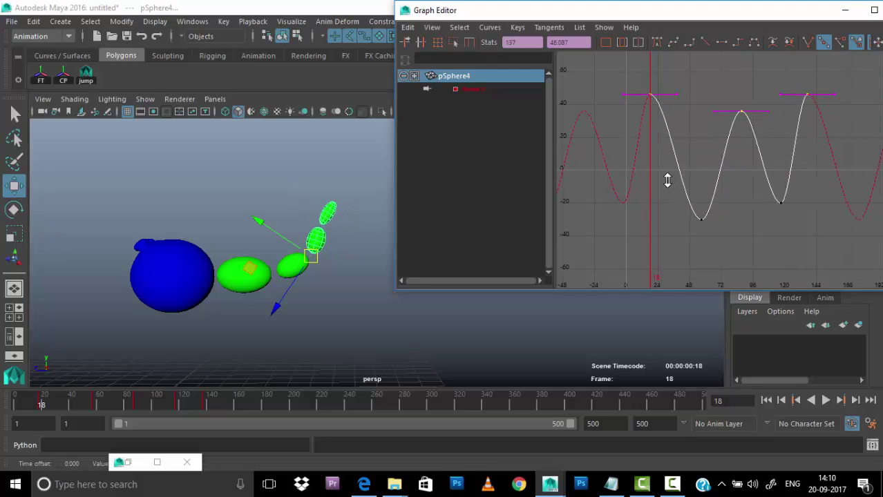
click(841, 400)
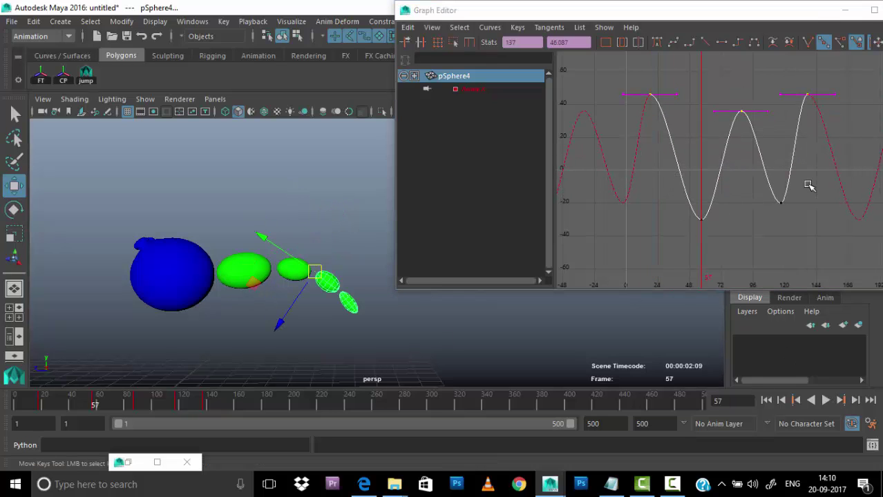
drag(809, 185, 677, 253)
shift+middle_drag(758, 227, 758, 249)
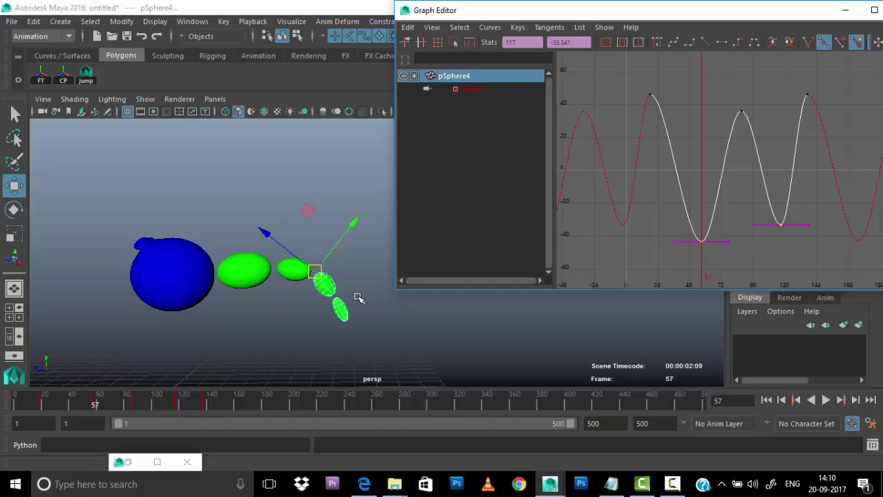
click(341, 309)
Raise pSphere5's peaks to about 36, deepen its troughs to about -48, and play the wag
click(765, 400)
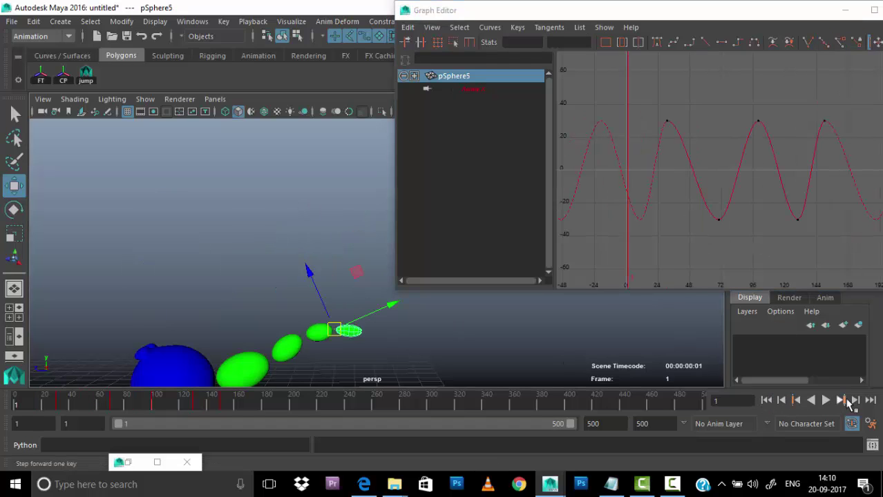
click(841, 400)
drag(858, 103, 657, 124)
shift+middle_drag(710, 112, 710, 170)
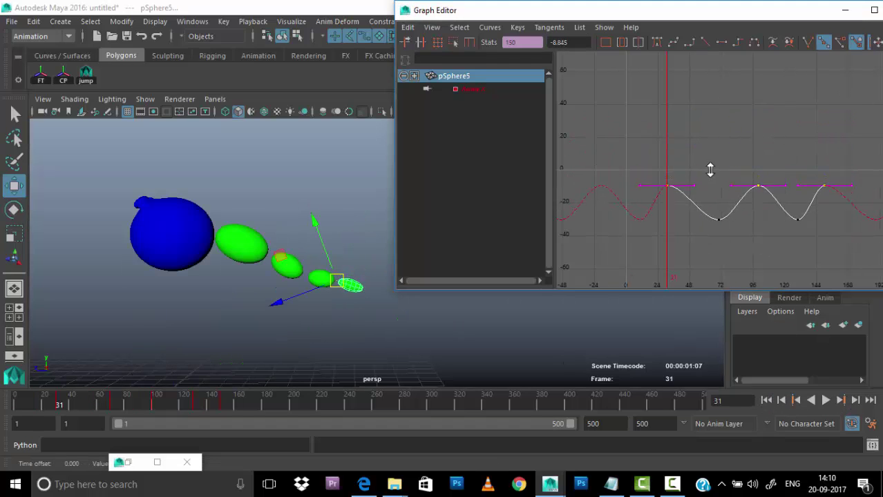
shift+middle_drag(710, 139, 712, 108)
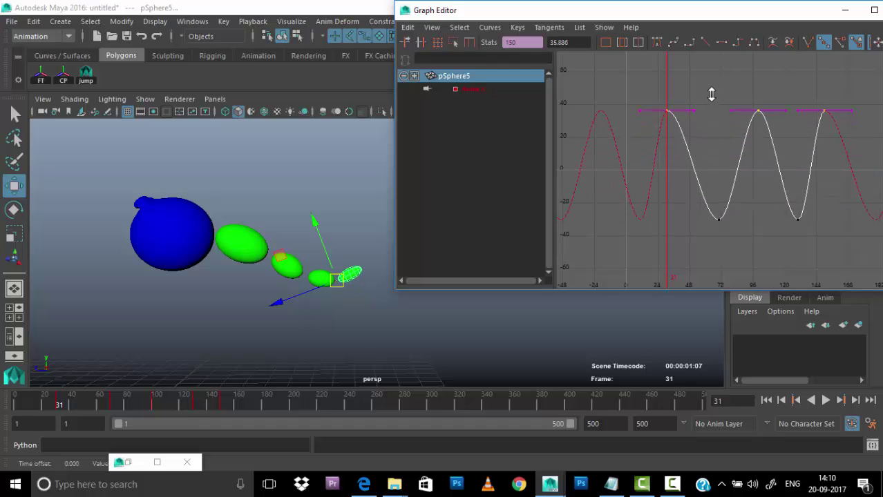
click(856, 397)
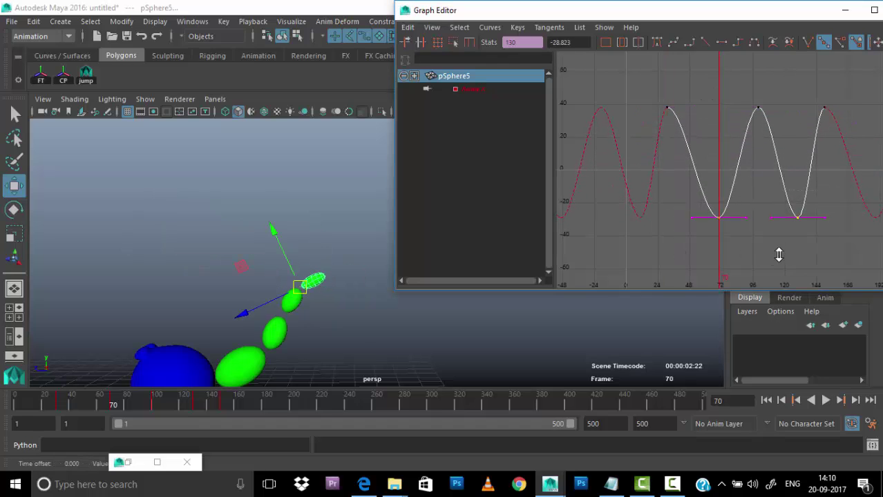
shift+middle_drag(779, 255, 774, 285)
key(alt+v)
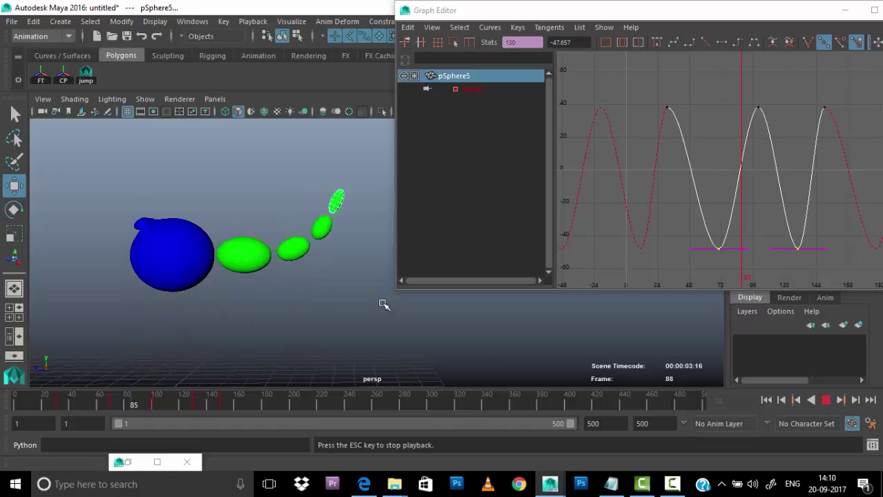
click(572, 360)
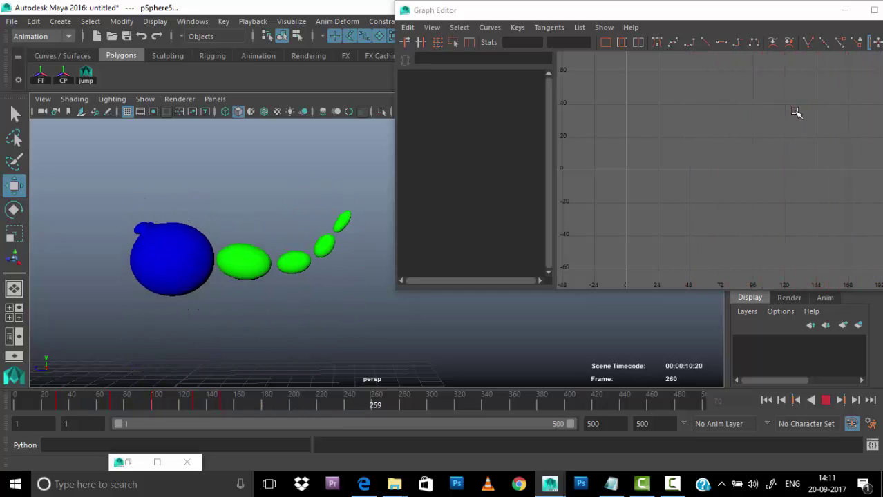
Zoom out to watch the widened tail wag, then stop playback at frame 258
scroll(302, 257, down, 3)
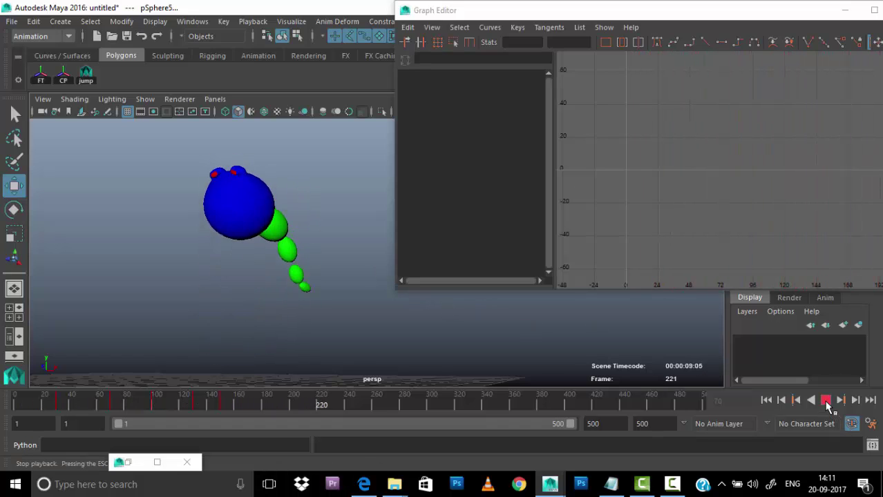
click(826, 402)
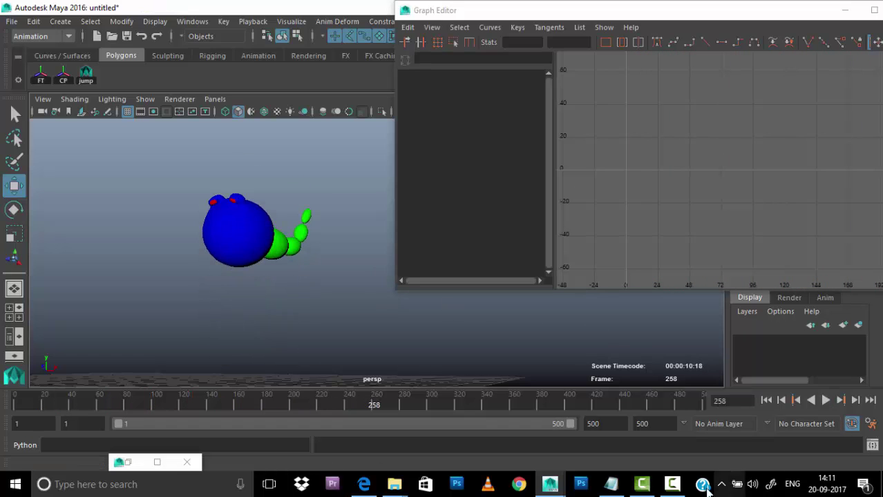